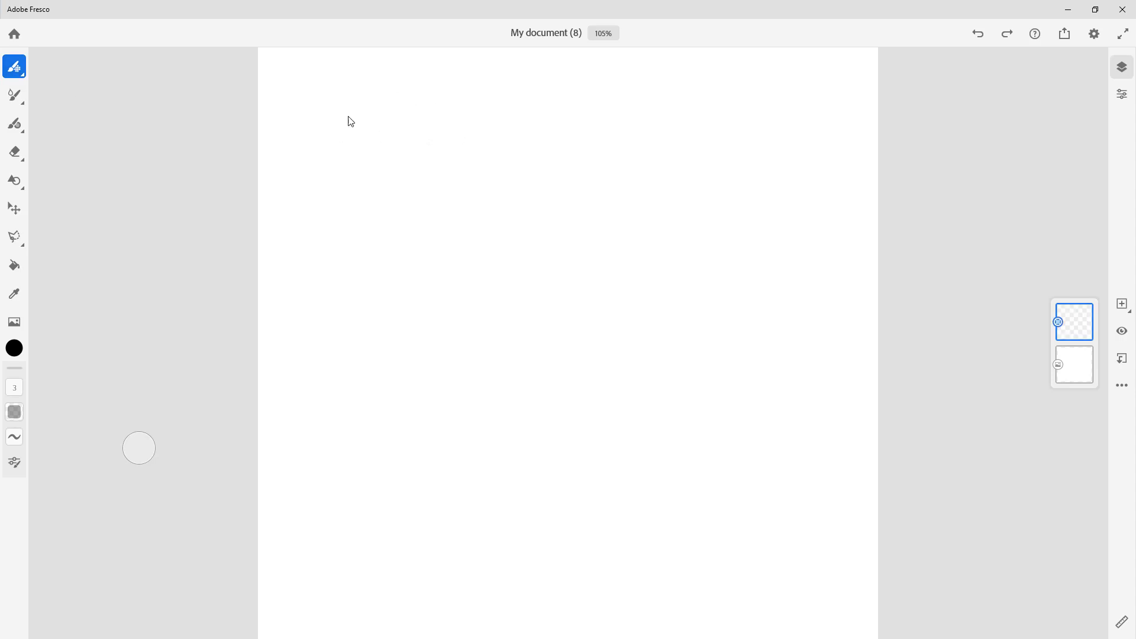
- Sketch grey pencil loops, overlapping ellipses, a curving stroke and a wavy closed shape
{"action": "left_click_drag", "start_coordinate": [438, 92], "coordinate": [394, 253]}
{"action": "mouse_move", "coordinate": [429, 183]}
{"action": "left_mouse_down"}
{"action": "mouse_move", "coordinate": [485, 288]}
{"action": "mouse_move", "coordinate": [538, 259]}
{"action": "left_mouse_up"}
{"action": "mouse_move", "coordinate": [549, 177]}
{"action": "left_mouse_down"}
{"action": "mouse_move", "coordinate": [649, 134]}
{"action": "mouse_move", "coordinate": [466, 330]}
{"action": "mouse_move", "coordinate": [460, 273]}
{"action": "left_mouse_up"}
{"action": "mouse_move", "coordinate": [487, 149]}
{"action": "left_mouse_down"}
{"action": "mouse_move", "coordinate": [452, 241]}
{"action": "mouse_move", "coordinate": [475, 306]}
{"action": "mouse_move", "coordinate": [534, 354]}
{"action": "left_mouse_up"}
{"action": "mouse_move", "coordinate": [635, 274]}
{"action": "left_mouse_down"}
{"action": "mouse_move", "coordinate": [748, 274]}
{"action": "mouse_move", "coordinate": [672, 353]}
{"action": "mouse_move", "coordinate": [630, 294]}
{"action": "mouse_move", "coordinate": [656, 264]}
{"action": "left_mouse_up"}
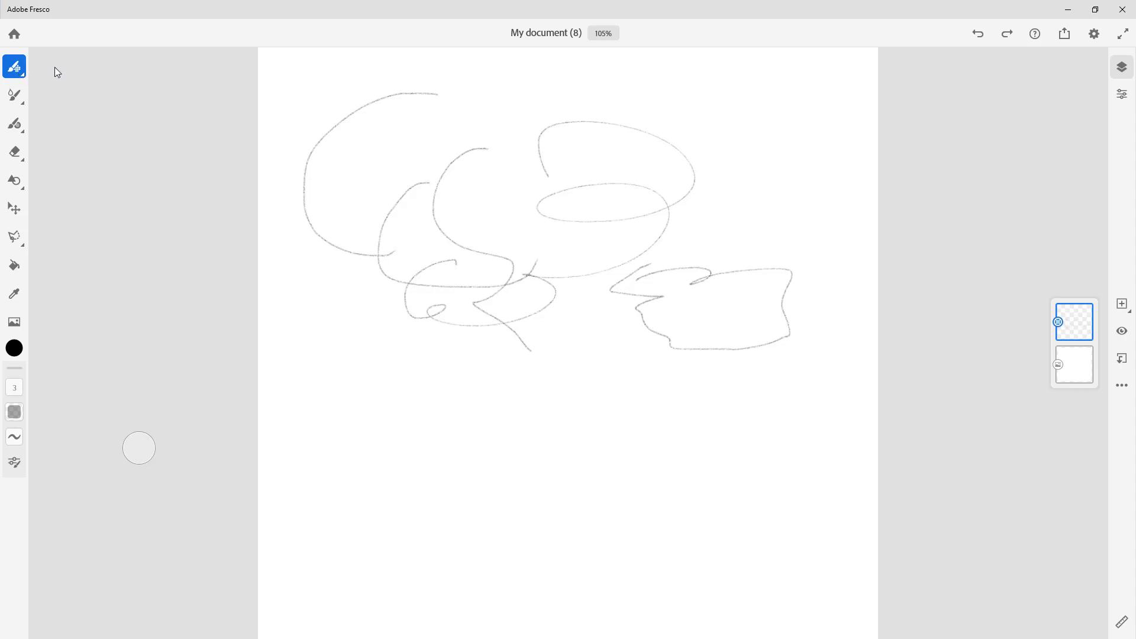
- Open the pixel brush library, nudge it right, and browse Favorites and the add-brushes options
{"action": "left_click", "coordinate": [16, 71]}
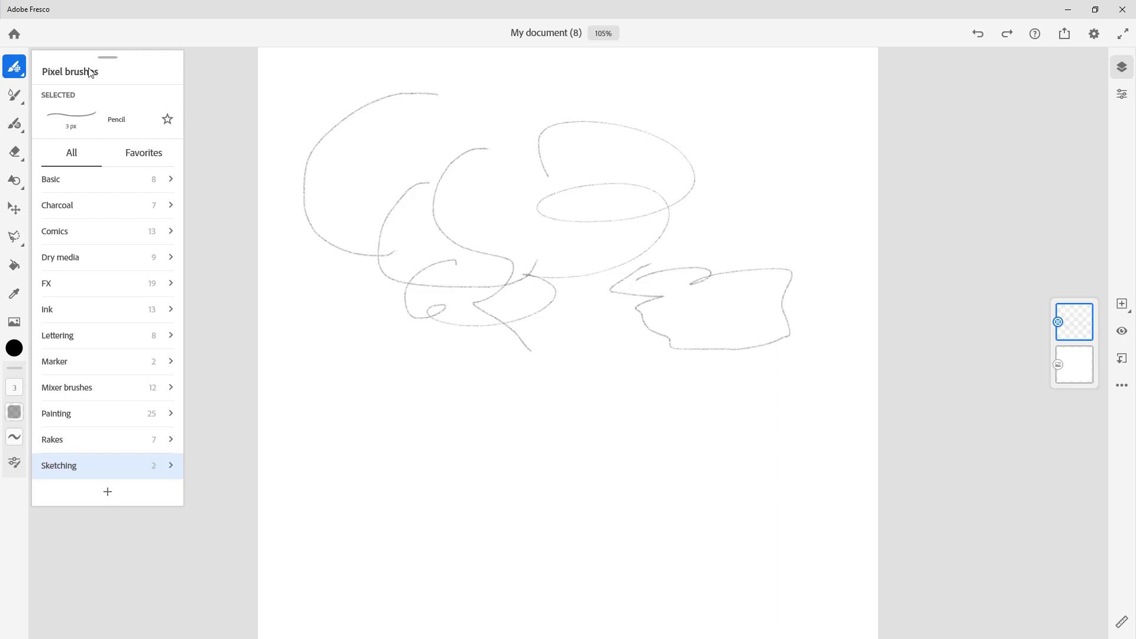
{"action": "mouse_move", "coordinate": [80, 61]}
{"action": "left_mouse_down"}
{"action": "mouse_move", "coordinate": [207, 107]}
{"action": "mouse_move", "coordinate": [144, 96]}
{"action": "mouse_move", "coordinate": [104, 46]}
{"action": "left_mouse_up"}
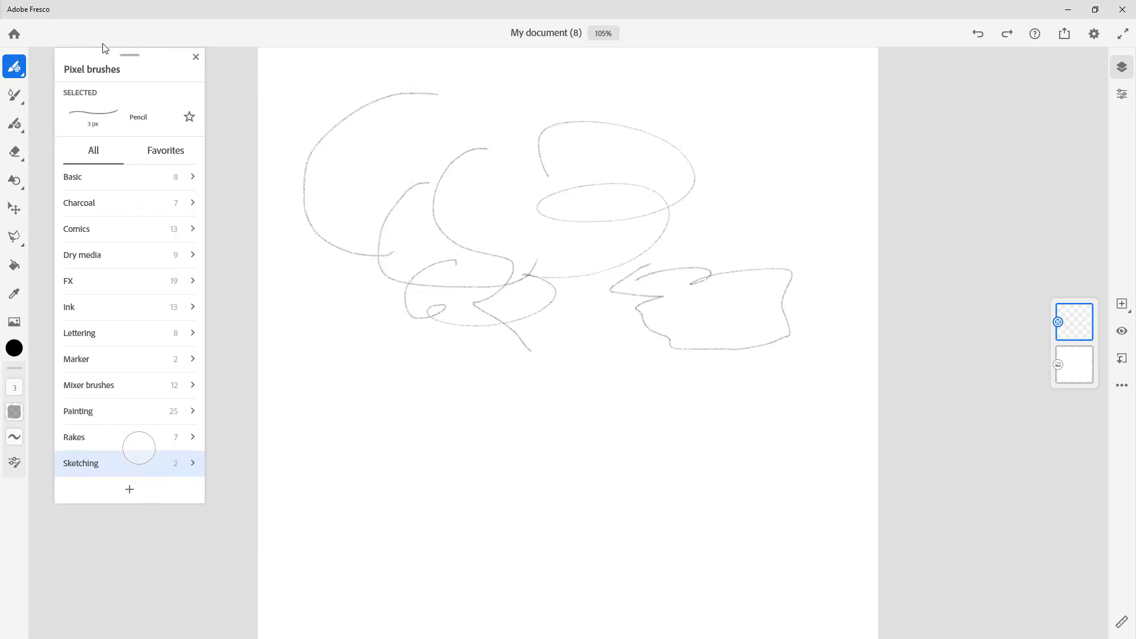
{"action": "left_click", "coordinate": [172, 155]}
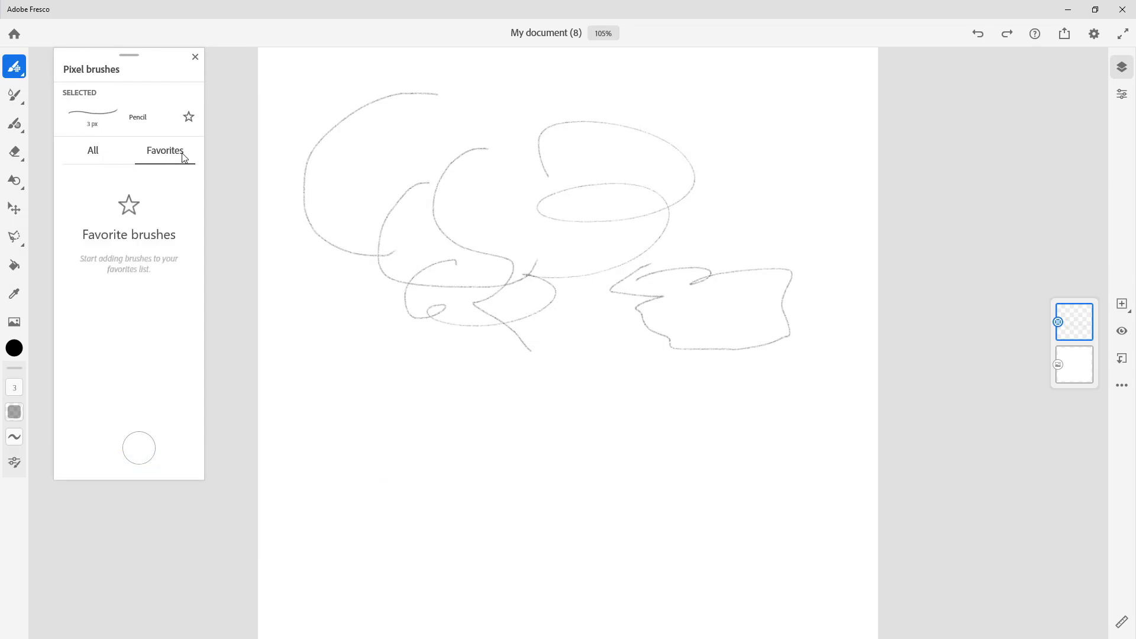
{"action": "left_click", "coordinate": [93, 153]}
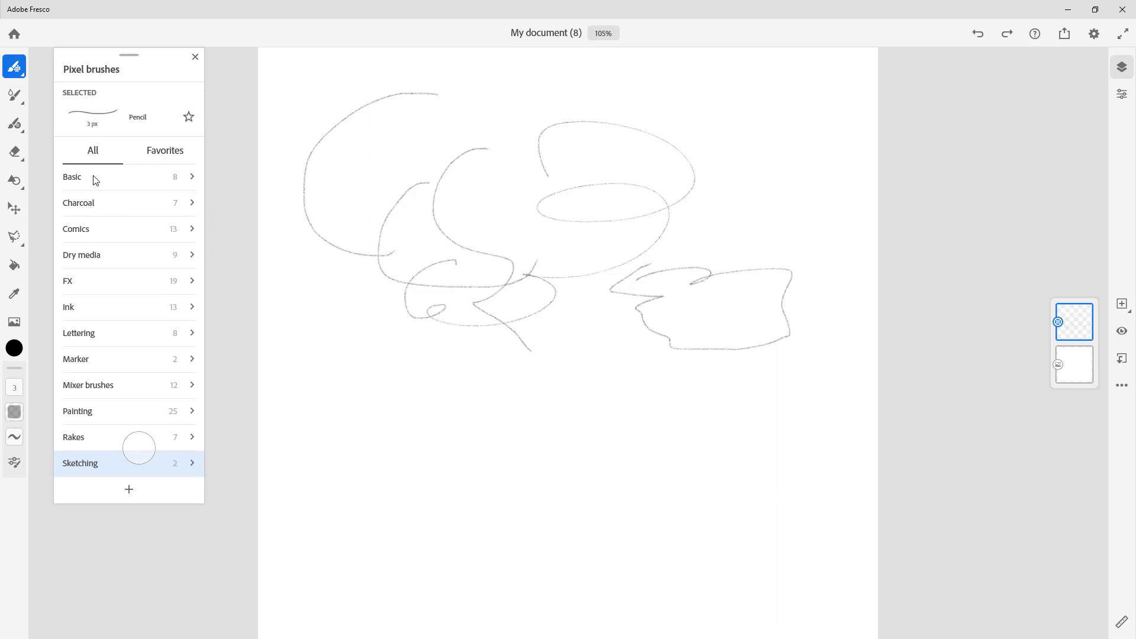
{"action": "left_click", "coordinate": [130, 491]}
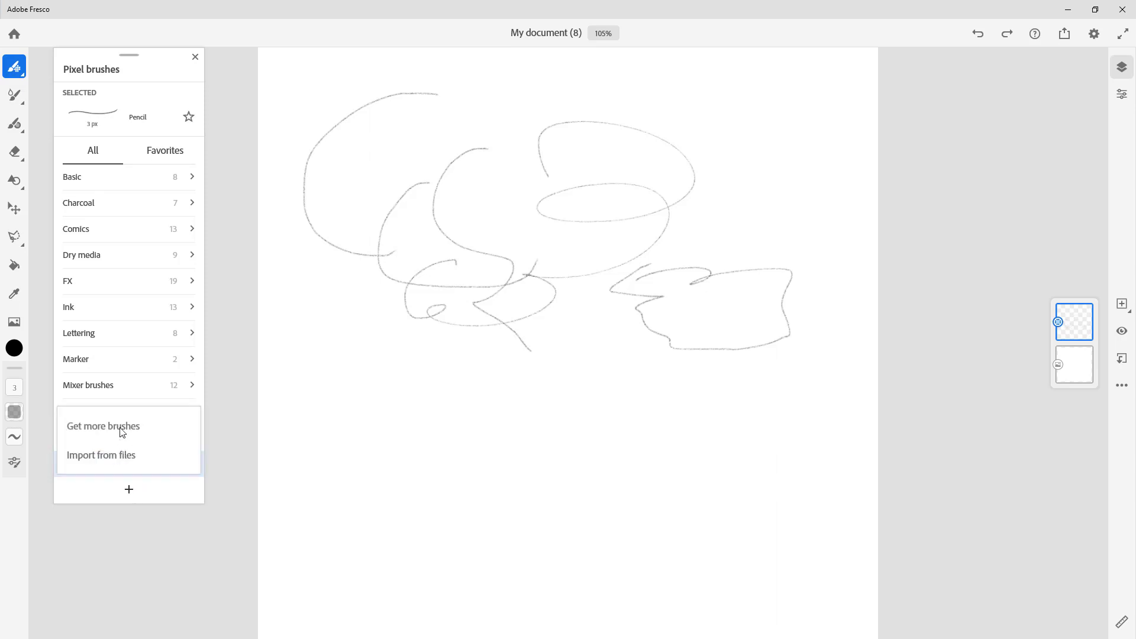
{"action": "left_click", "coordinate": [162, 62]}
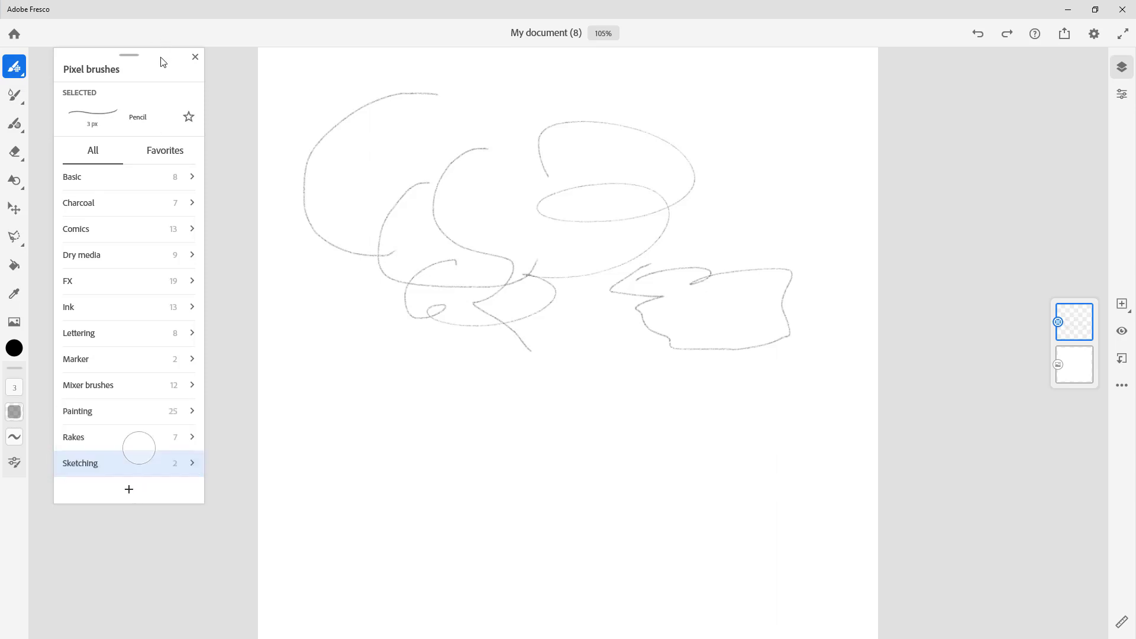
- Paint Basic test strokes with Hard round, Hard round opacity and Soft round size flow
{"action": "left_click", "coordinate": [109, 179]}
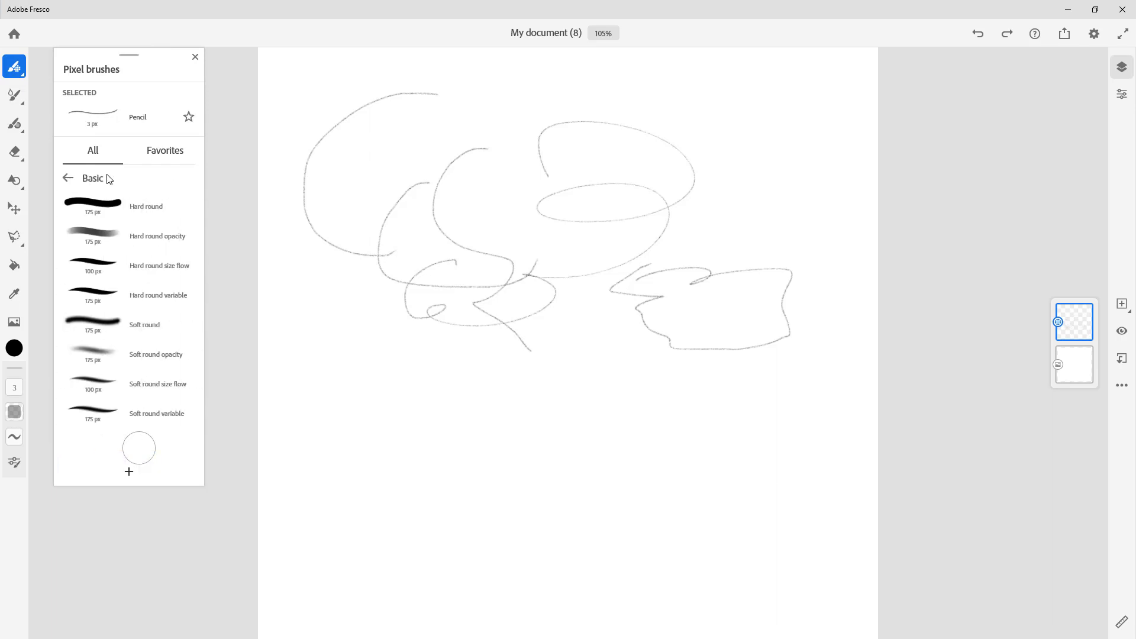
{"action": "left_click", "coordinate": [109, 211]}
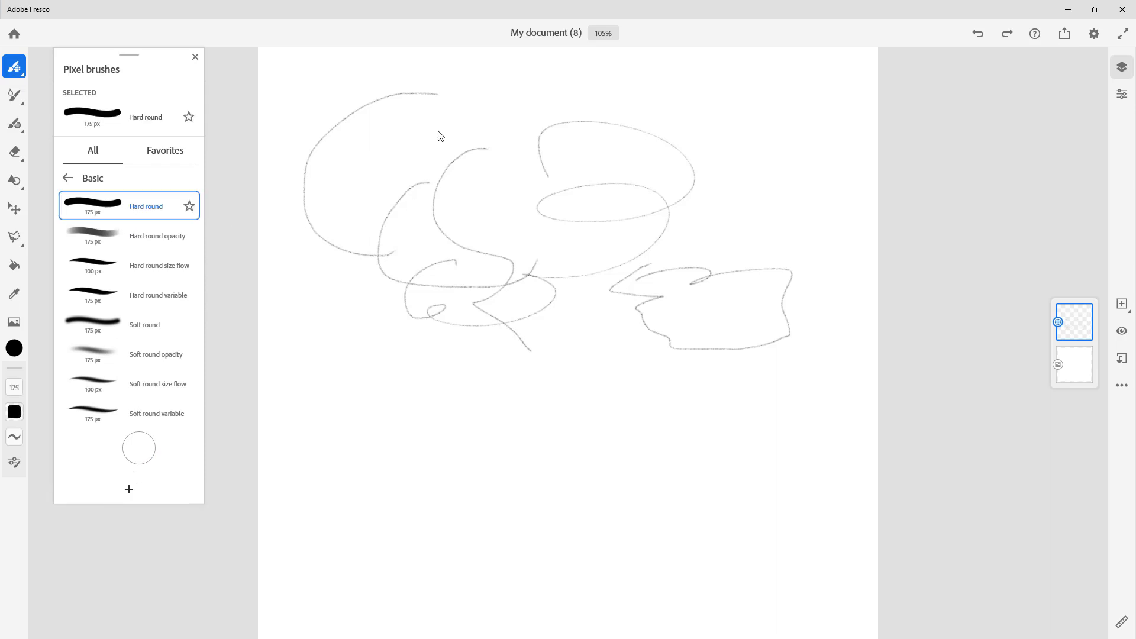
{"action": "mouse_move", "coordinate": [391, 172]}
{"action": "left_mouse_down"}
{"action": "mouse_move", "coordinate": [399, 257]}
{"action": "mouse_move", "coordinate": [583, 260]}
{"action": "left_mouse_up"}
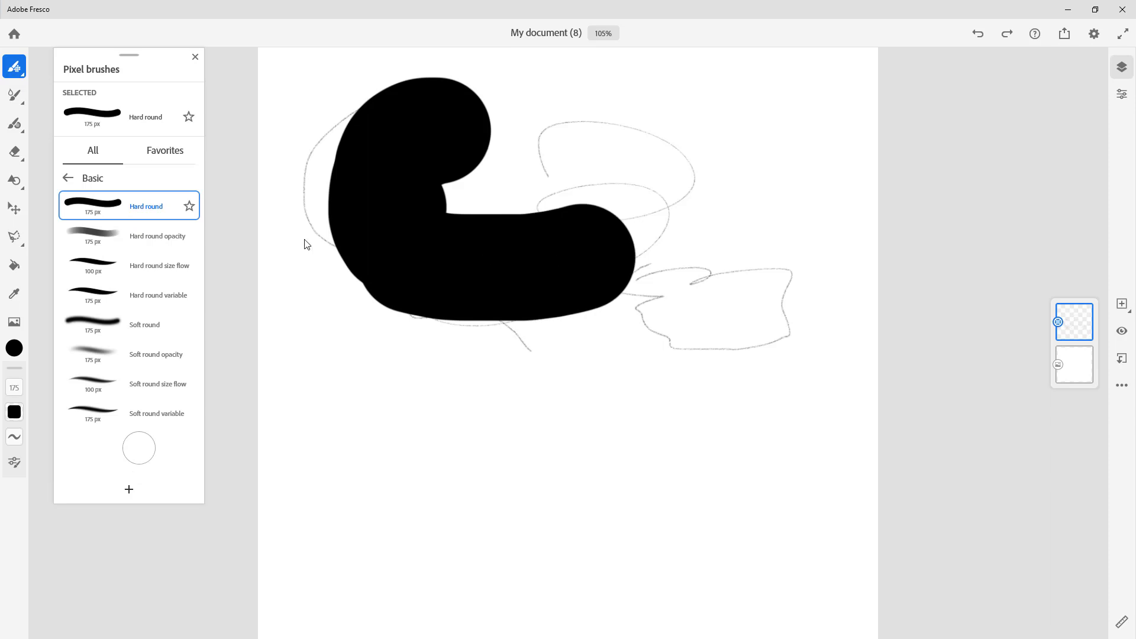
{"action": "left_click", "coordinate": [160, 243]}
{"action": "mouse_move", "coordinate": [639, 139]}
{"action": "left_mouse_down"}
{"action": "mouse_move", "coordinate": [738, 160]}
{"action": "mouse_move", "coordinate": [747, 260]}
{"action": "mouse_move", "coordinate": [676, 318]}
{"action": "mouse_move", "coordinate": [747, 283]}
{"action": "mouse_move", "coordinate": [757, 310]}
{"action": "mouse_move", "coordinate": [793, 320]}
{"action": "left_mouse_up"}
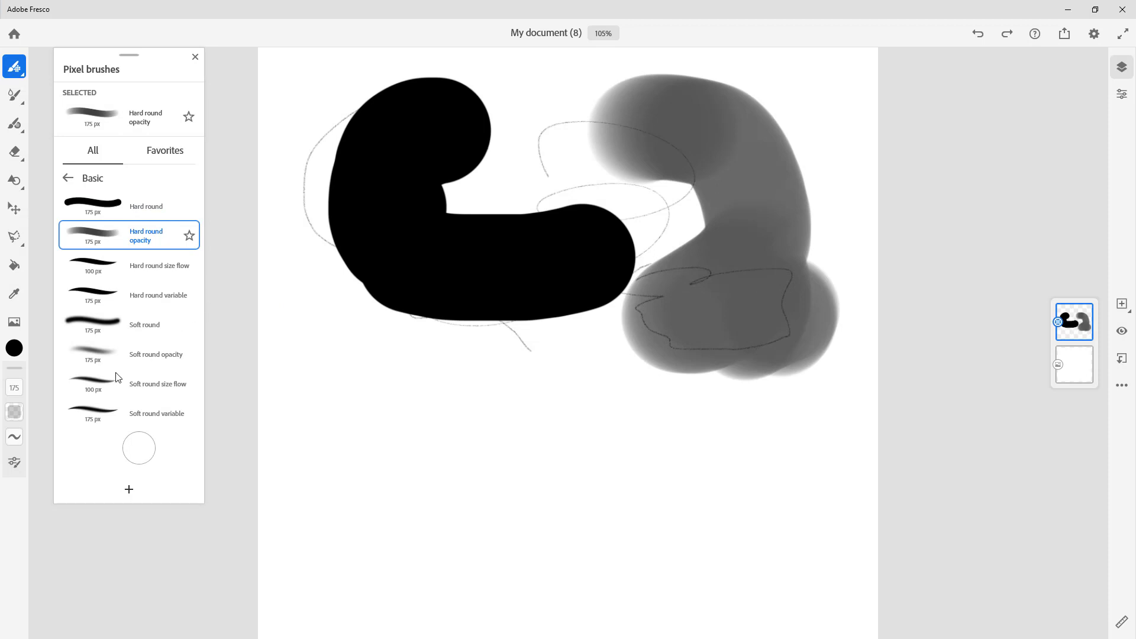
{"action": "left_click", "coordinate": [152, 394]}
{"action": "mouse_move", "coordinate": [497, 387]}
{"action": "left_mouse_down"}
{"action": "mouse_move", "coordinate": [352, 459]}
{"action": "mouse_move", "coordinate": [690, 469]}
{"action": "mouse_move", "coordinate": [638, 445]}
{"action": "mouse_move", "coordinate": [680, 439]}
{"action": "left_mouse_up"}
{"action": "mouse_move", "coordinate": [510, 427]}
{"action": "left_mouse_down"}
{"action": "mouse_move", "coordinate": [485, 448]}
{"action": "mouse_move", "coordinate": [524, 441]}
{"action": "left_mouse_up"}
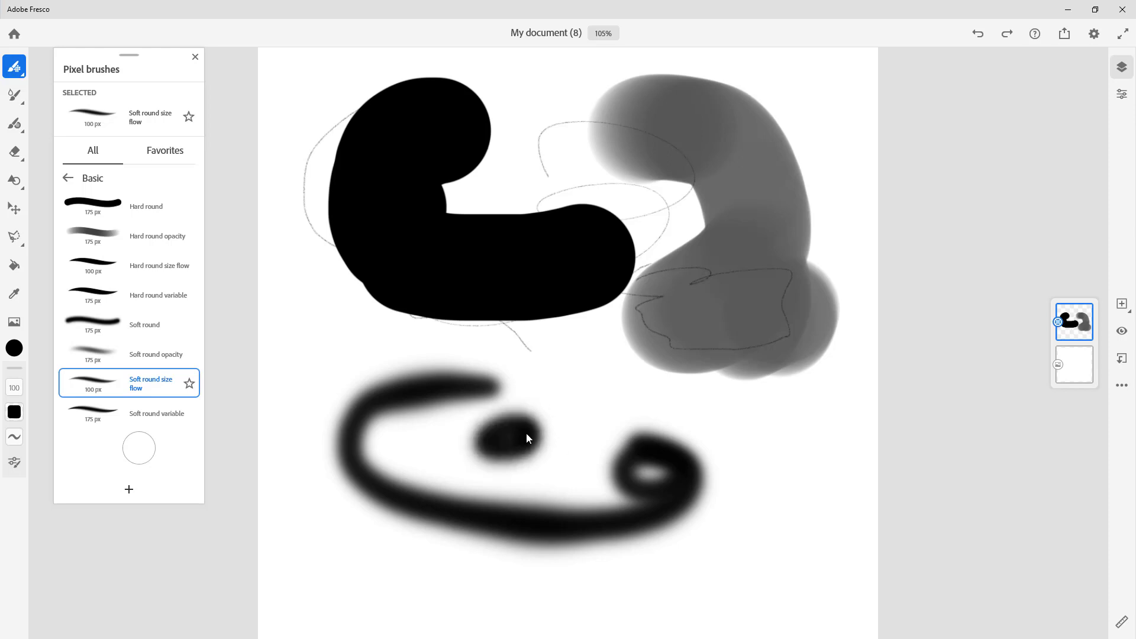
- Switch the colour to red and paint strokes, shrinking the brush to 33 px for a zigzag
{"action": "left_click", "coordinate": [14, 349]}
{"action": "left_click", "coordinate": [126, 307]}
{"action": "mouse_move", "coordinate": [474, 293]}
{"action": "left_mouse_down"}
{"action": "mouse_move", "coordinate": [430, 361]}
{"action": "mouse_move", "coordinate": [488, 420]}
{"action": "left_mouse_up"}
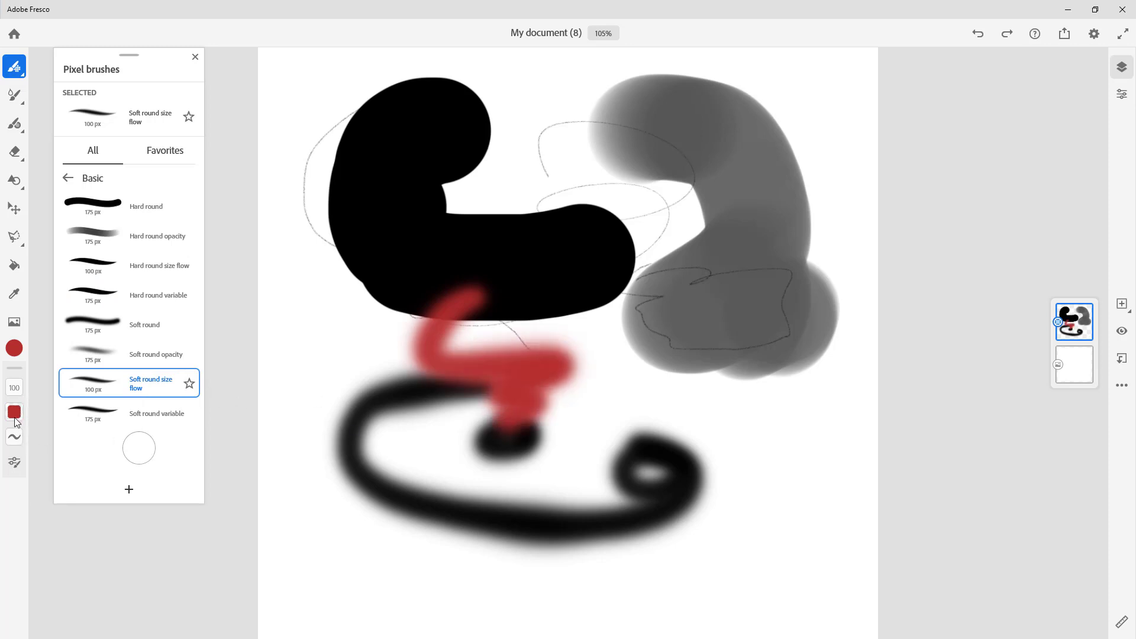
{"action": "left_click", "coordinate": [16, 393]}
{"action": "left_click_drag", "start_coordinate": [42, 418], "coordinate": [41, 449]}
{"action": "mouse_move", "coordinate": [676, 409]}
{"action": "left_mouse_down"}
{"action": "mouse_move", "coordinate": [660, 458]}
{"action": "mouse_move", "coordinate": [826, 468]}
{"action": "left_mouse_up"}
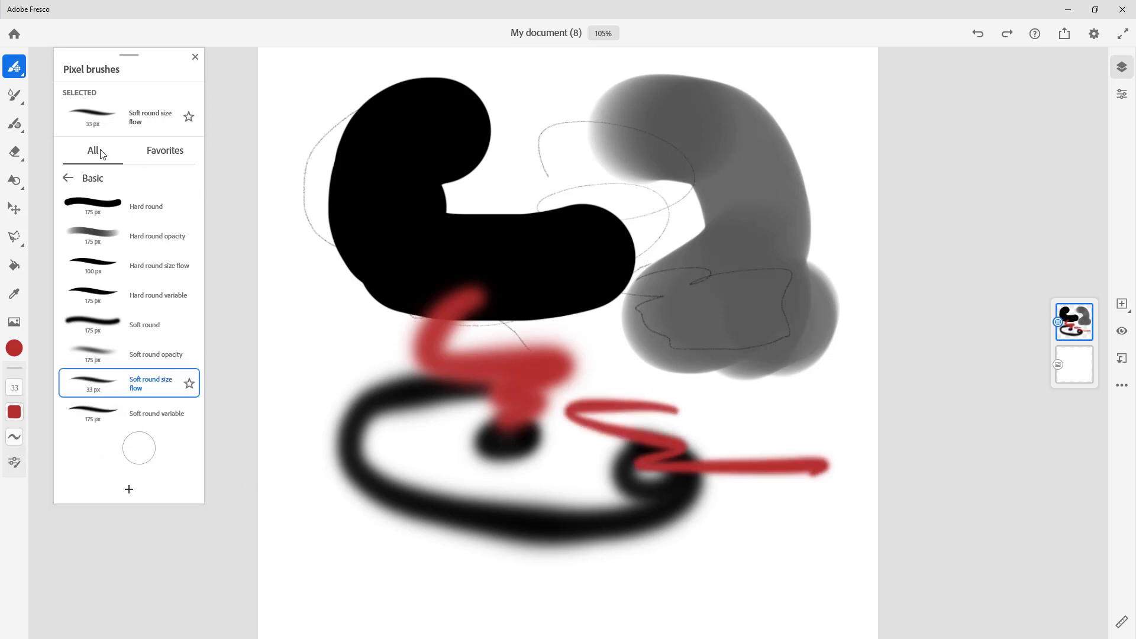
{"action": "left_click", "coordinate": [68, 178]}
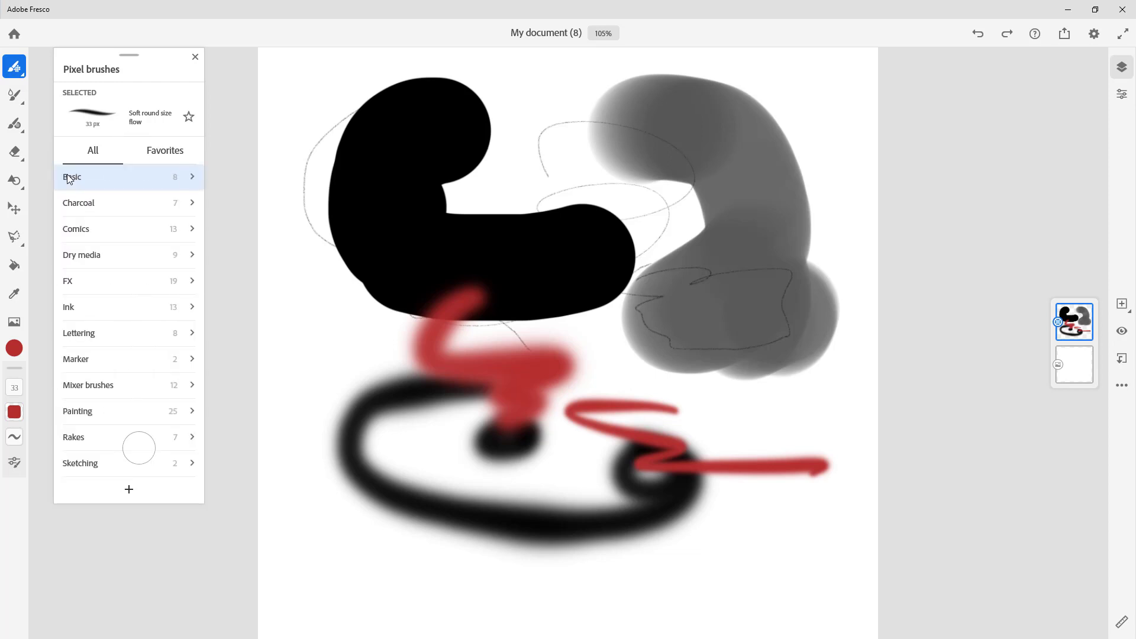
- Paint red loops with Charcoal pencil, Charcoal pencil variant and Vine charcoal 4
{"action": "left_click", "coordinate": [79, 210]}
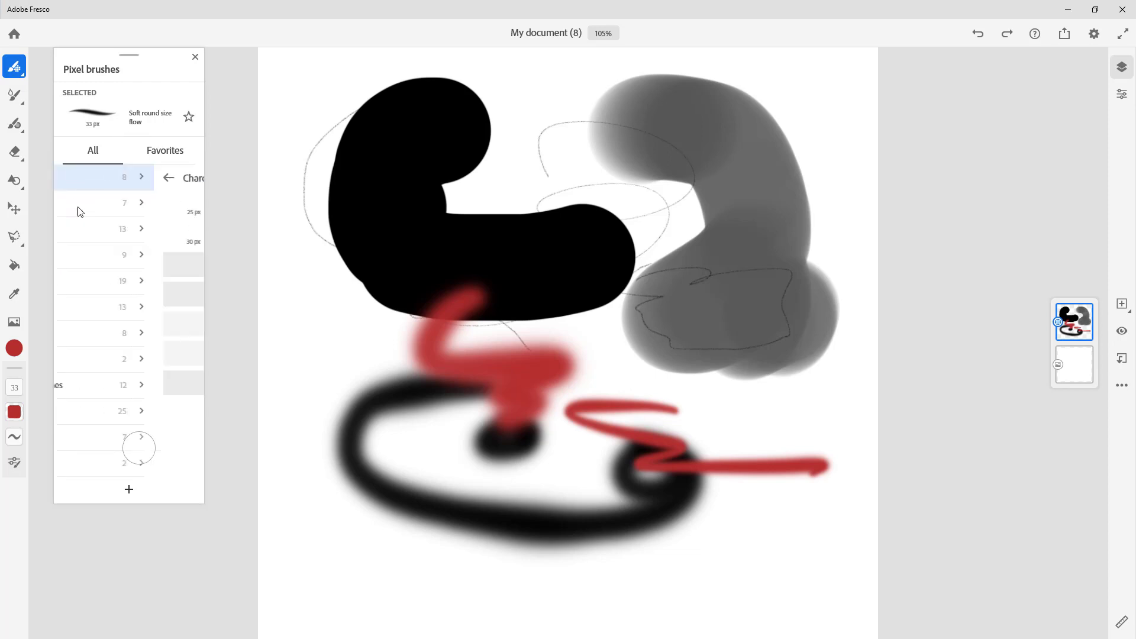
{"action": "left_click", "coordinate": [170, 216]}
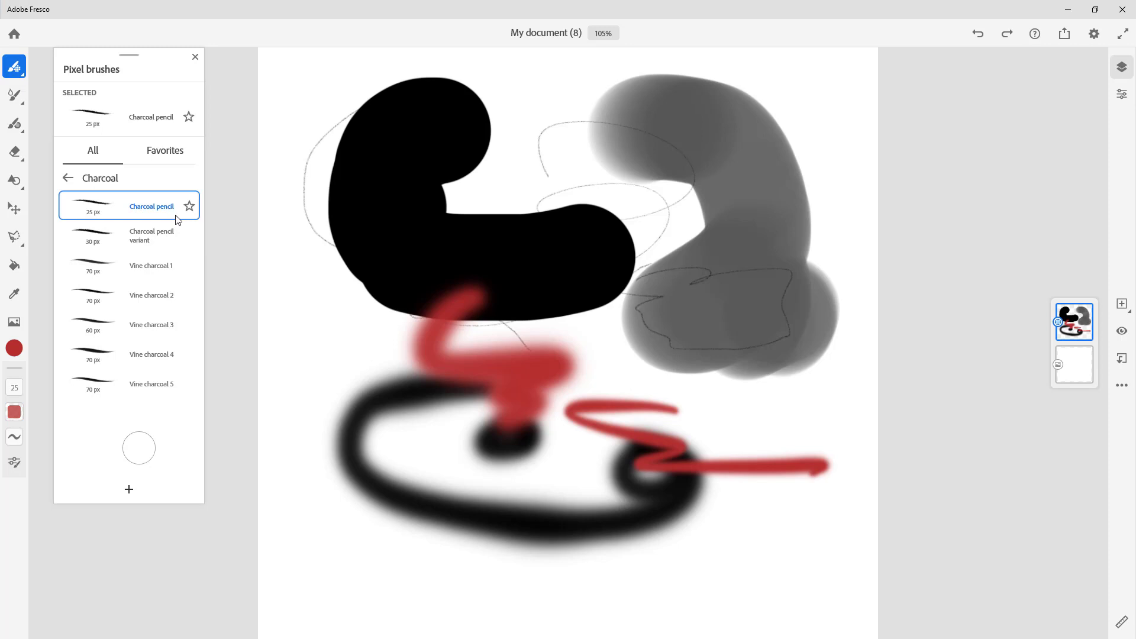
{"action": "mouse_move", "coordinate": [845, 77]}
{"action": "left_mouse_down"}
{"action": "mouse_move", "coordinate": [849, 266]}
{"action": "mouse_move", "coordinate": [812, 424]}
{"action": "mouse_move", "coordinate": [747, 278]}
{"action": "left_mouse_up"}
{"action": "mouse_move", "coordinate": [733, 199]}
{"action": "left_mouse_down"}
{"action": "mouse_move", "coordinate": [597, 172]}
{"action": "mouse_move", "coordinate": [604, 221]}
{"action": "mouse_move", "coordinate": [519, 164]}
{"action": "left_mouse_up"}
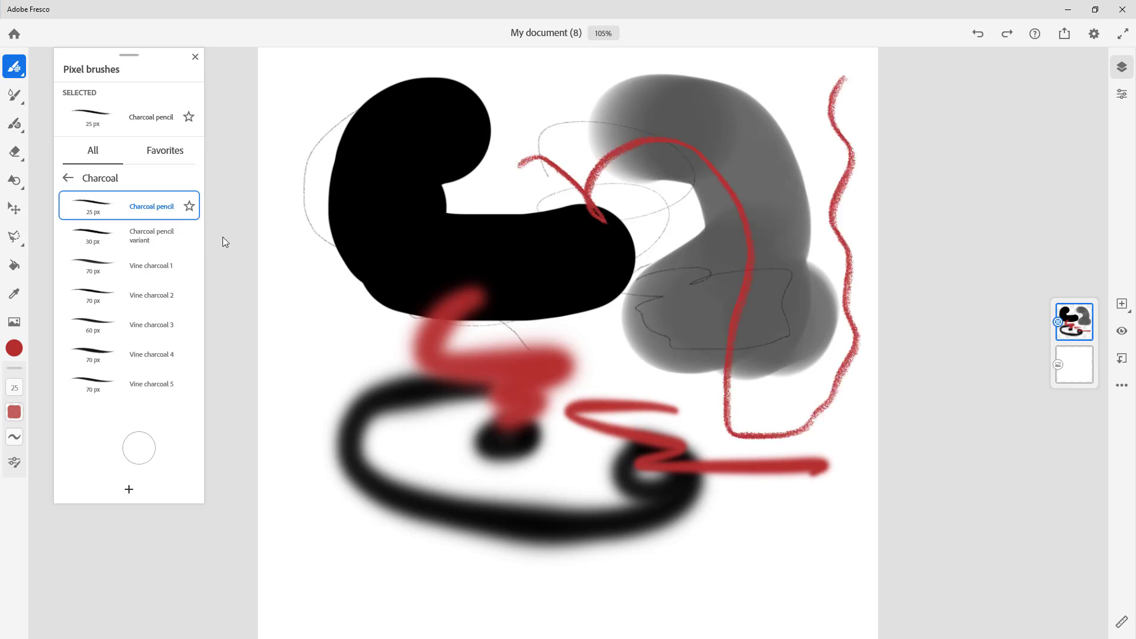
{"action": "left_click", "coordinate": [154, 246]}
{"action": "mouse_move", "coordinate": [621, 529]}
{"action": "left_mouse_down"}
{"action": "mouse_move", "coordinate": [777, 383]}
{"action": "mouse_move", "coordinate": [668, 395]}
{"action": "left_mouse_up"}
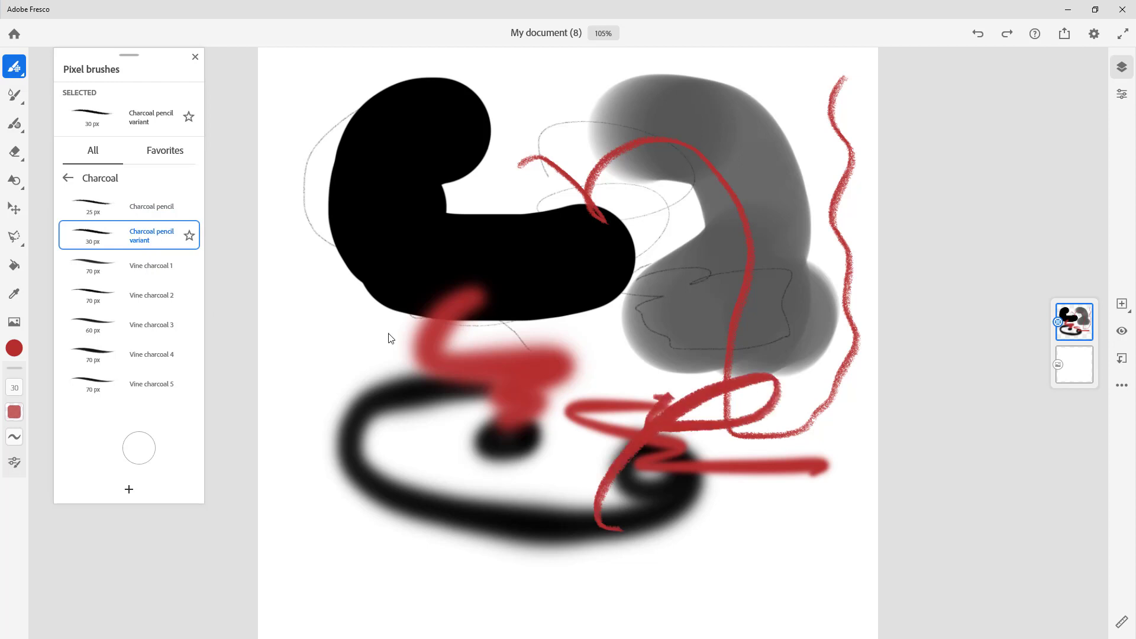
{"action": "left_click", "coordinate": [154, 361]}
{"action": "mouse_move", "coordinate": [497, 412]}
{"action": "left_mouse_down"}
{"action": "mouse_move", "coordinate": [475, 486]}
{"action": "mouse_move", "coordinate": [622, 557]}
{"action": "mouse_move", "coordinate": [805, 547]}
{"action": "mouse_move", "coordinate": [786, 479]}
{"action": "mouse_move", "coordinate": [636, 454]}
{"action": "mouse_move", "coordinate": [480, 371]}
{"action": "mouse_move", "coordinate": [456, 333]}
{"action": "left_mouse_up"}
{"action": "left_click_drag", "start_coordinate": [299, 178], "coordinate": [282, 367]}
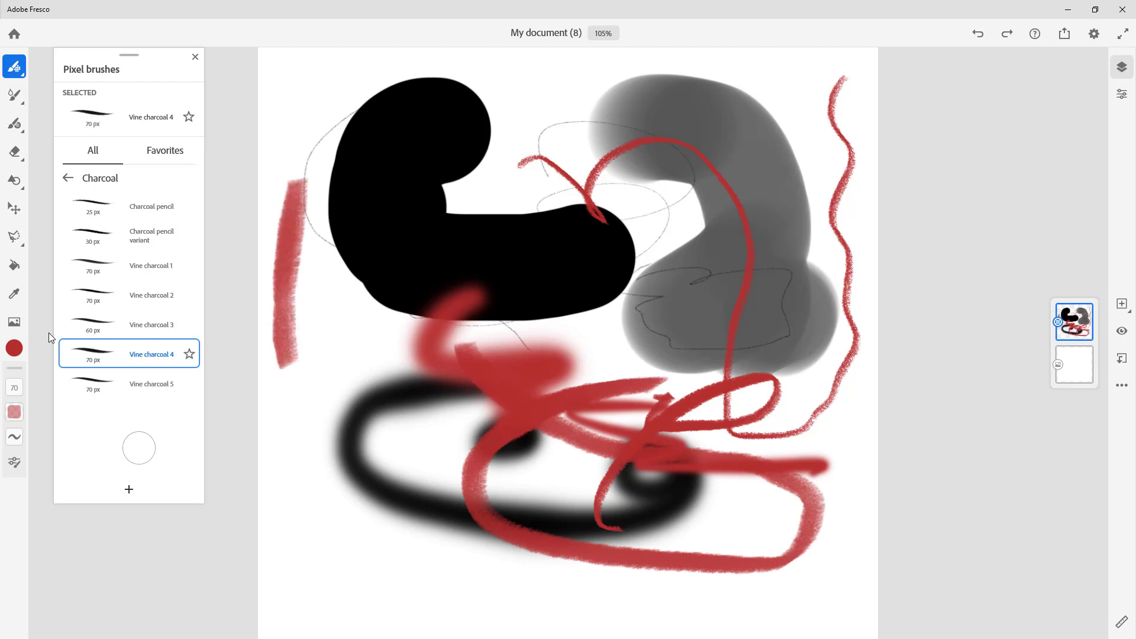
- Paint red Cross hatch lines, a Halftone 4 big dot stroke and scattered Krackle circles
{"action": "left_click", "coordinate": [68, 178]}
{"action": "left_click", "coordinate": [98, 235]}
{"action": "left_click", "coordinate": [126, 212]}
{"action": "mouse_move", "coordinate": [351, 105]}
{"action": "left_mouse_down"}
{"action": "mouse_move", "coordinate": [332, 312]}
{"action": "mouse_move", "coordinate": [590, 386]}
{"action": "mouse_move", "coordinate": [610, 360]}
{"action": "left_mouse_up"}
{"action": "left_click", "coordinate": [133, 354]}
{"action": "mouse_move", "coordinate": [589, 77]}
{"action": "left_mouse_down"}
{"action": "mouse_move", "coordinate": [510, 226]}
{"action": "mouse_move", "coordinate": [383, 365]}
{"action": "mouse_move", "coordinate": [525, 378]}
{"action": "left_mouse_up"}
{"action": "scroll", "coordinate": [112, 379], "scroll_direction": "down", "scroll_amount": 3}
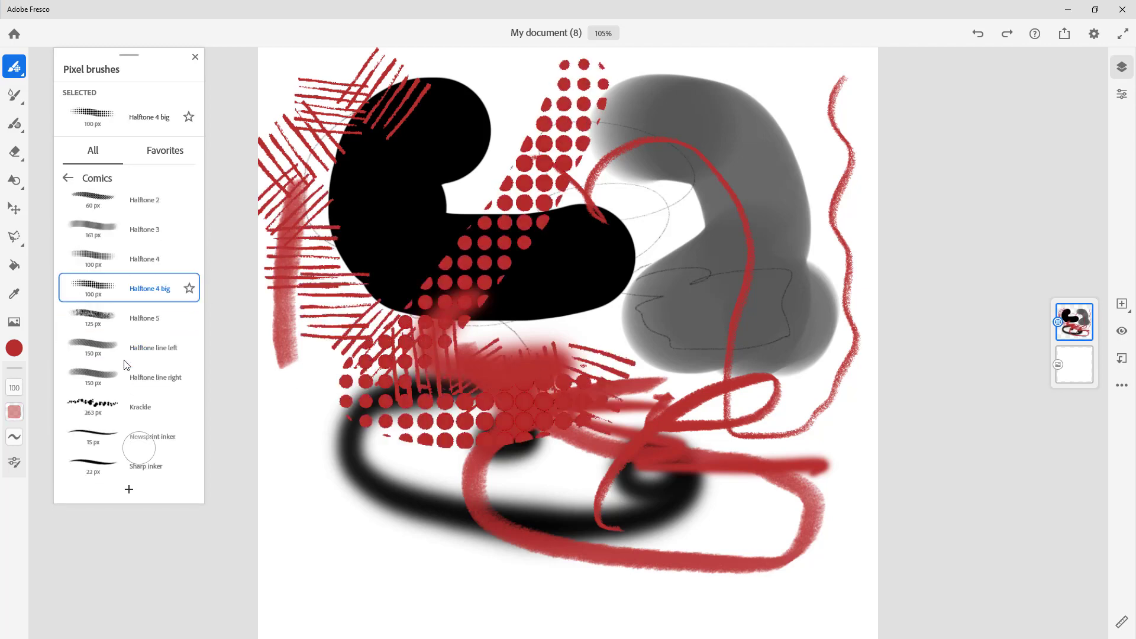
{"action": "left_click", "coordinate": [133, 374]}
{"action": "mouse_move", "coordinate": [654, 126]}
{"action": "left_mouse_down"}
{"action": "mouse_move", "coordinate": [689, 349]}
{"action": "mouse_move", "coordinate": [381, 466]}
{"action": "mouse_move", "coordinate": [462, 485]}
{"action": "left_mouse_up"}
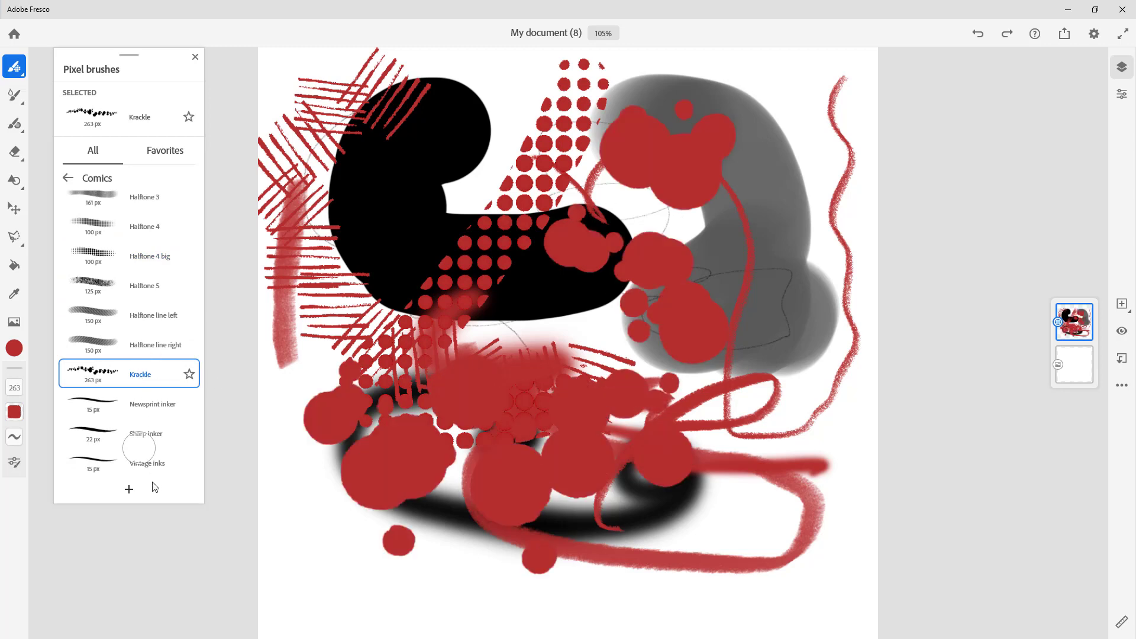
{"action": "left_click", "coordinate": [67, 177]}
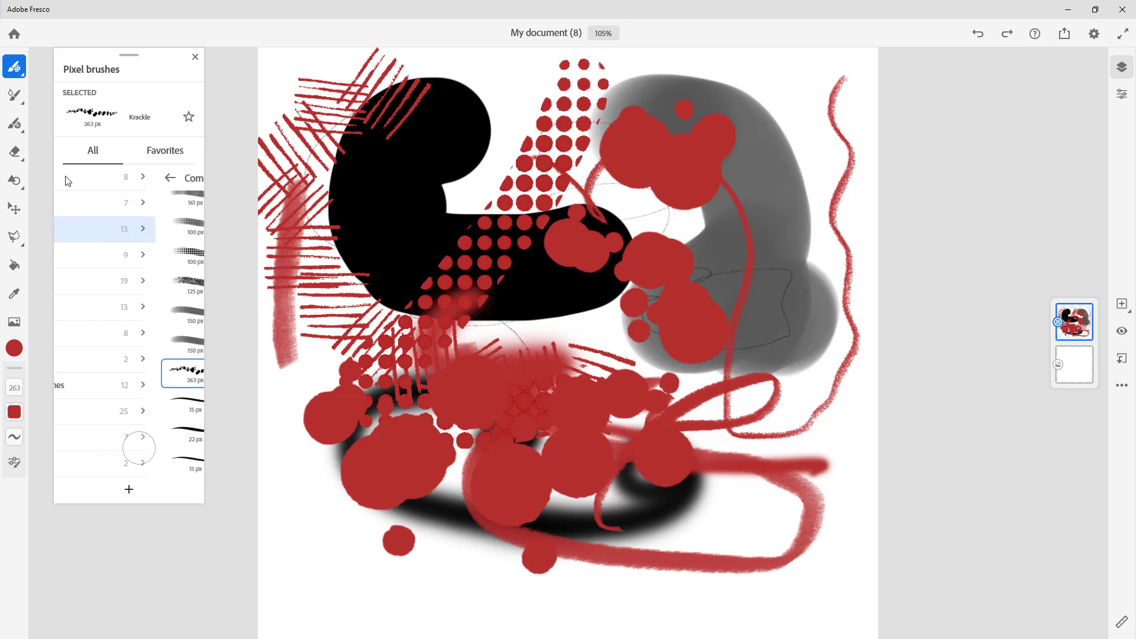
- Replace the painted layer with a new empty layer and select it
{"action": "left_click", "coordinate": [1122, 304]}
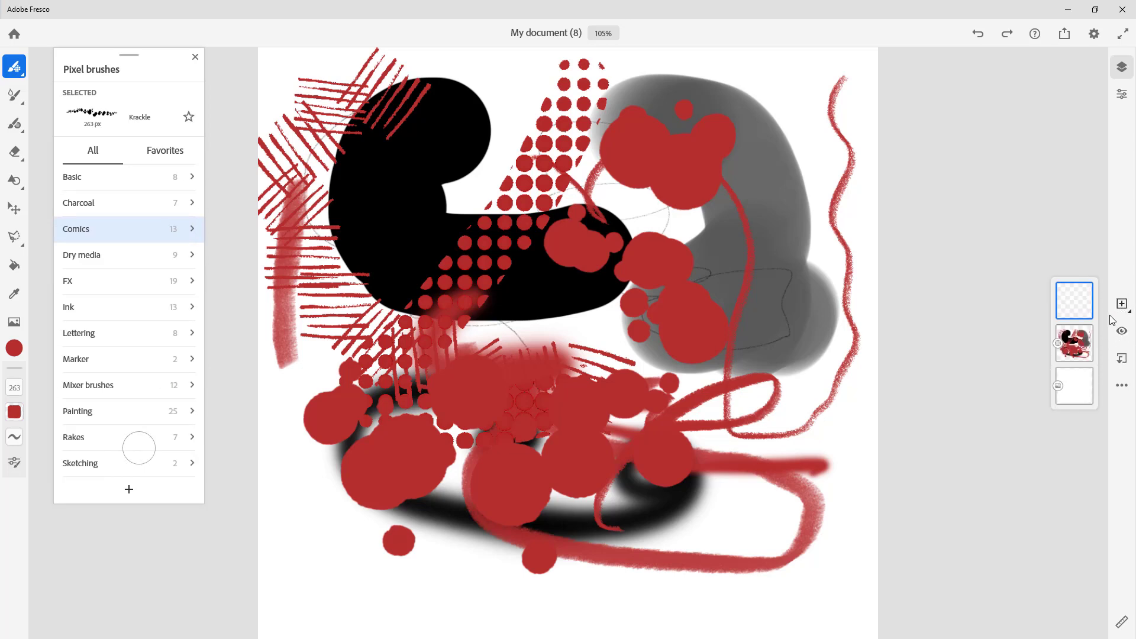
{"action": "left_click", "coordinate": [1074, 351]}
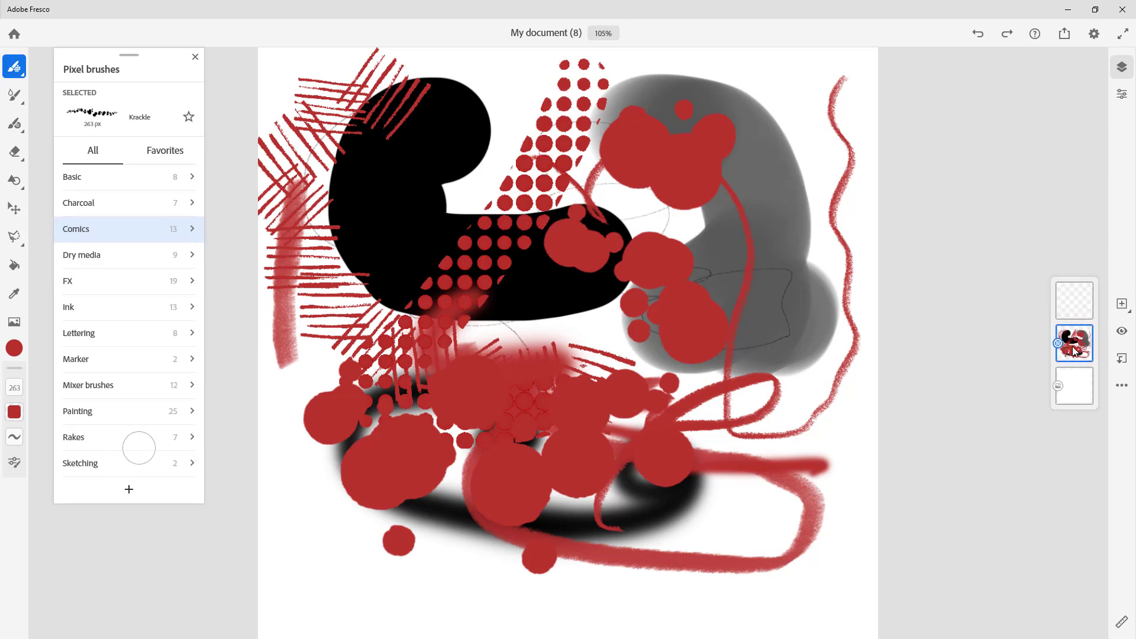
{"action": "left_click", "coordinate": [1078, 349]}
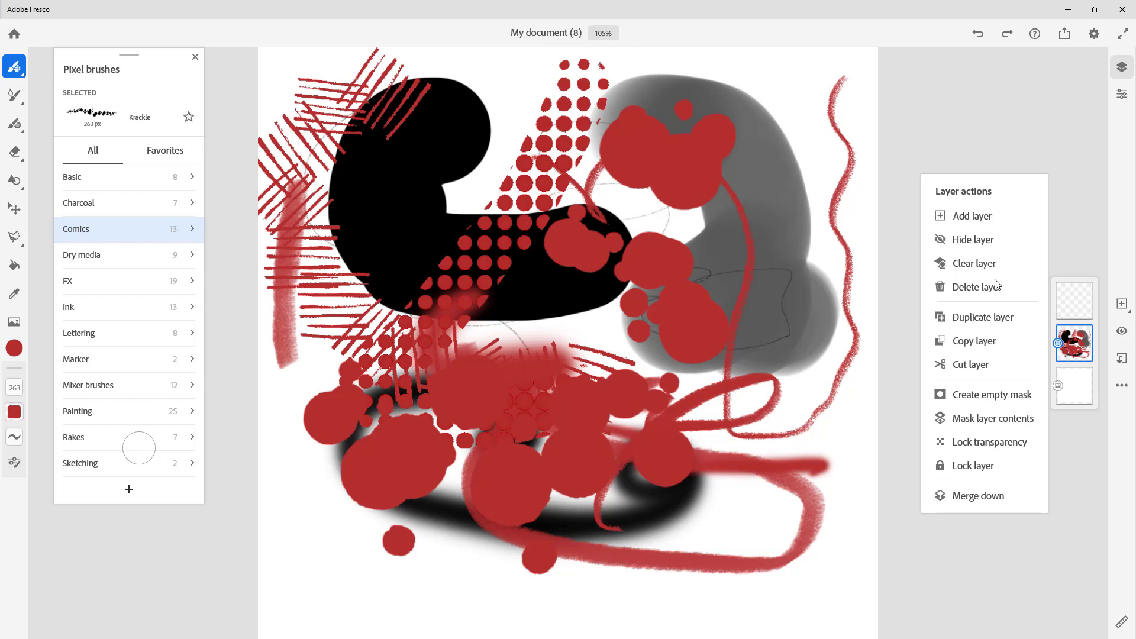
{"action": "left_click", "coordinate": [994, 287]}
{"action": "left_click", "coordinate": [1074, 327]}
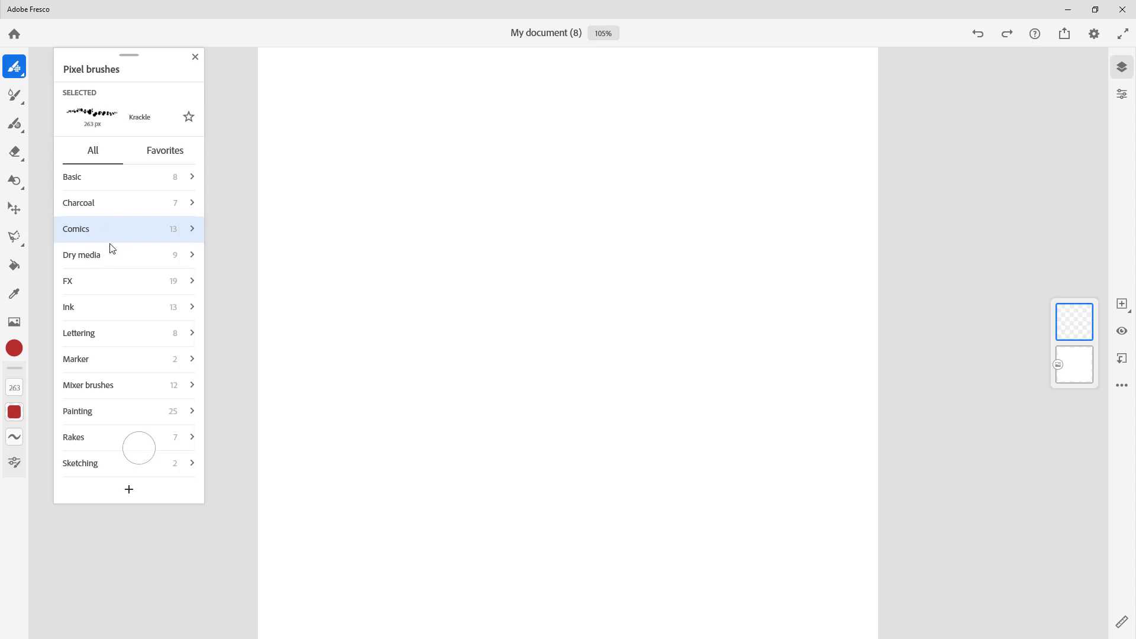
{"action": "left_click", "coordinate": [100, 260]}
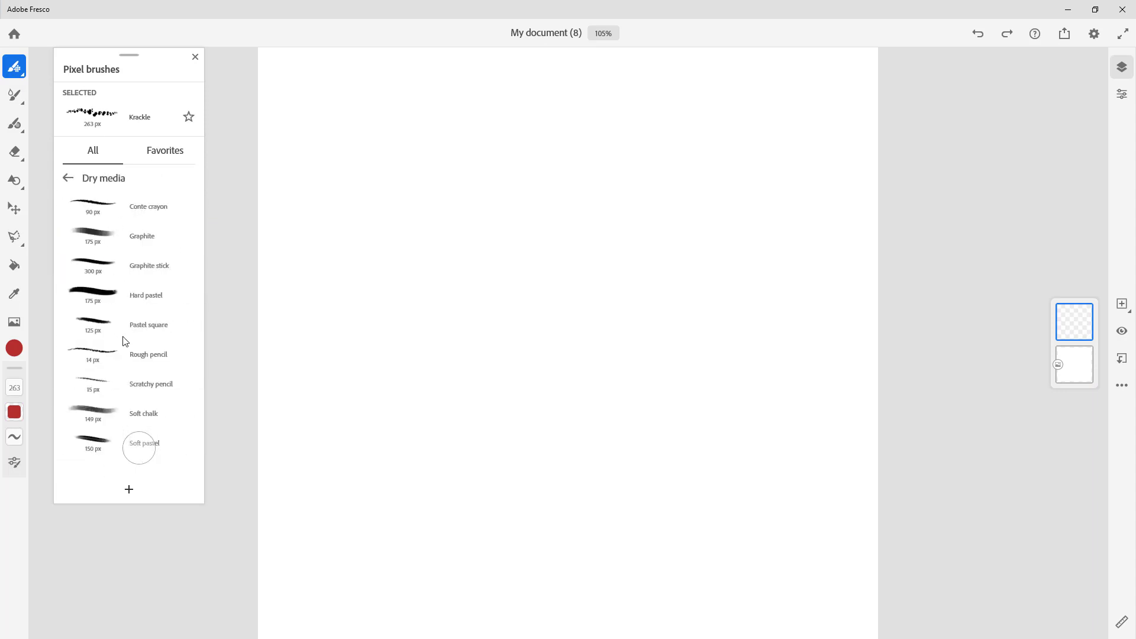
- Paint red Dry media strokes with Graphite stick, Conte crayon and Rough pencil
{"action": "left_click", "coordinate": [152, 271]}
{"action": "mouse_move", "coordinate": [282, 142]}
{"action": "left_mouse_down"}
{"action": "mouse_move", "coordinate": [355, 174]}
{"action": "mouse_move", "coordinate": [499, 133]}
{"action": "mouse_move", "coordinate": [378, 203]}
{"action": "left_mouse_up"}
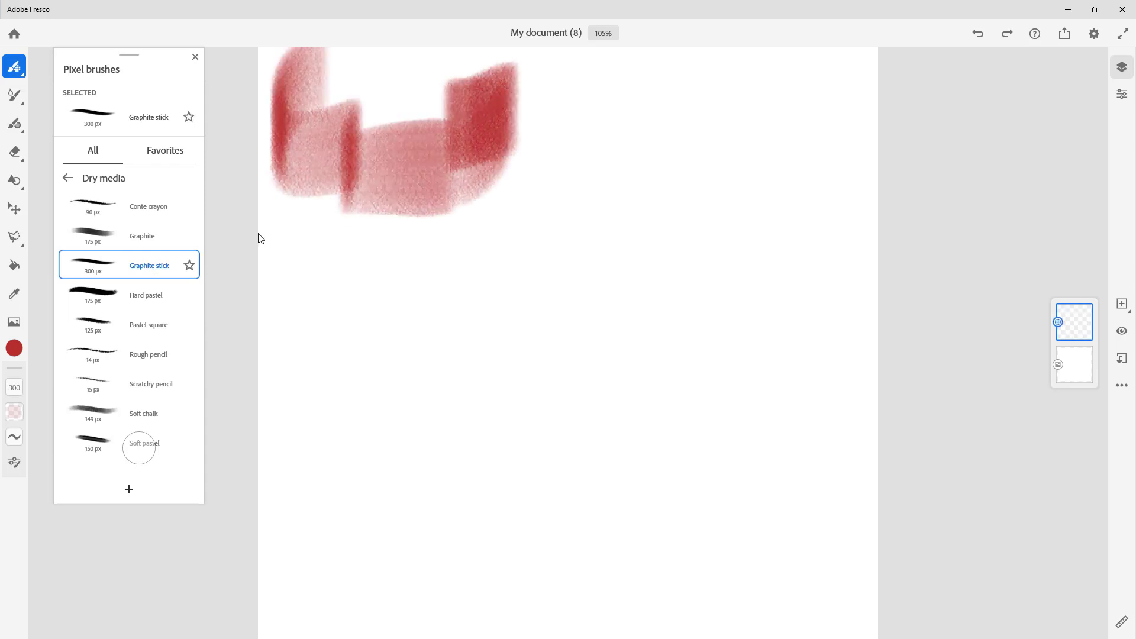
{"action": "left_click", "coordinate": [158, 215]}
{"action": "mouse_move", "coordinate": [643, 100]}
{"action": "left_mouse_down"}
{"action": "mouse_move", "coordinate": [609, 172]}
{"action": "mouse_move", "coordinate": [671, 220]}
{"action": "left_mouse_up"}
{"action": "left_click", "coordinate": [159, 356]}
{"action": "mouse_move", "coordinate": [754, 88]}
{"action": "left_mouse_down"}
{"action": "mouse_move", "coordinate": [753, 215]}
{"action": "mouse_move", "coordinate": [796, 226]}
{"action": "left_mouse_up"}
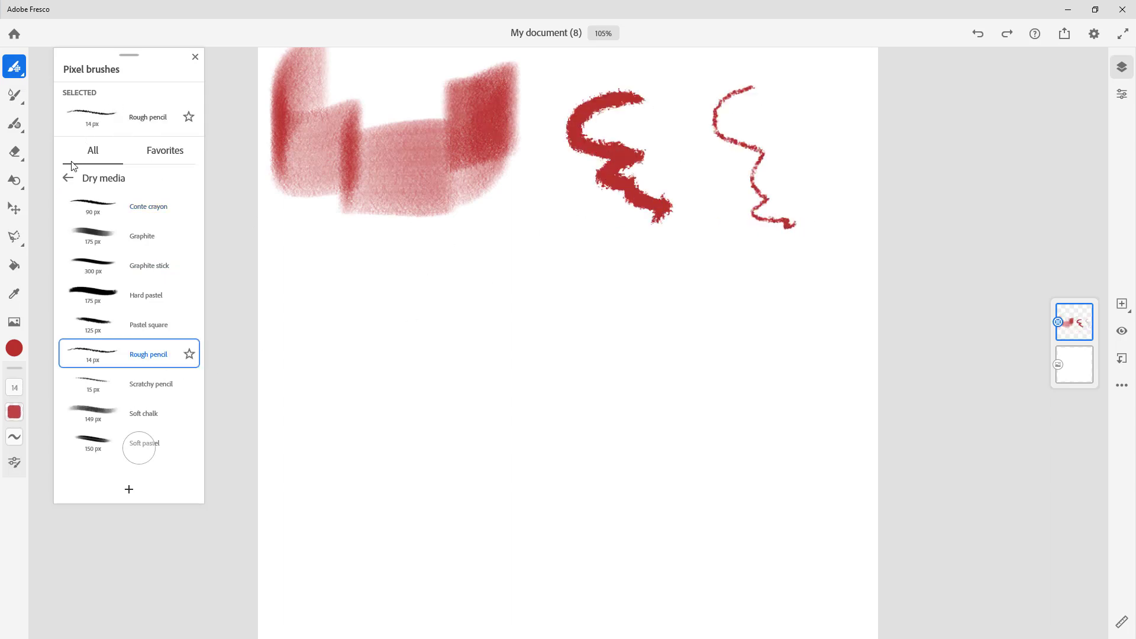
{"action": "left_click", "coordinate": [67, 179]}
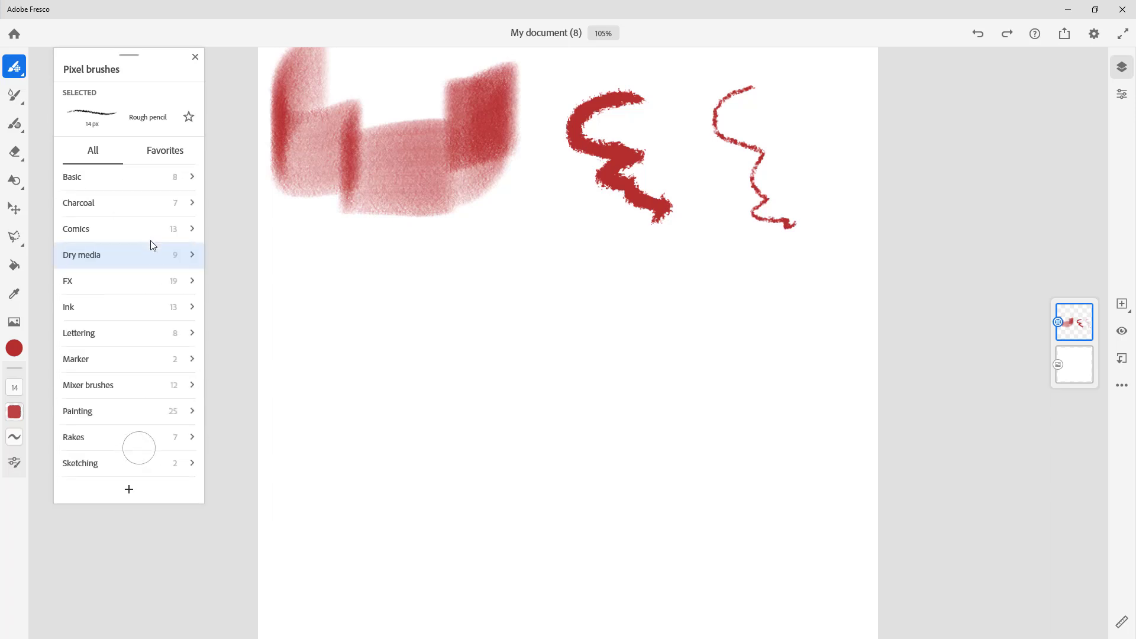
- Paint FX tests: Clouds scattered clouds plus an ink stain with the Ink spread and Ink stains brushes
{"action": "left_click", "coordinate": [106, 285]}
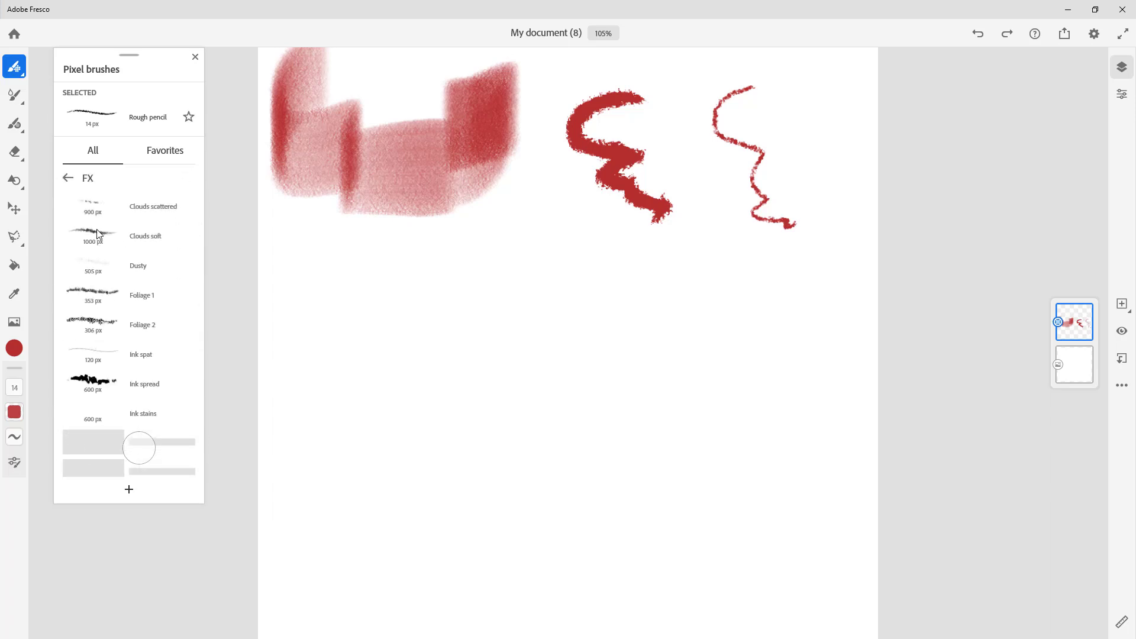
{"action": "left_click", "coordinate": [91, 211]}
{"action": "mouse_move", "coordinate": [290, 247]}
{"action": "left_mouse_down"}
{"action": "mouse_move", "coordinate": [322, 325]}
{"action": "mouse_move", "coordinate": [527, 300]}
{"action": "mouse_move", "coordinate": [562, 249]}
{"action": "left_mouse_up"}
{"action": "mouse_move", "coordinate": [568, 302]}
{"action": "left_mouse_down"}
{"action": "mouse_move", "coordinate": [791, 275]}
{"action": "mouse_move", "coordinate": [761, 374]}
{"action": "mouse_move", "coordinate": [817, 356]}
{"action": "mouse_move", "coordinate": [603, 361]}
{"action": "mouse_move", "coordinate": [510, 345]}
{"action": "mouse_move", "coordinate": [449, 371]}
{"action": "mouse_move", "coordinate": [403, 452]}
{"action": "mouse_move", "coordinate": [436, 497]}
{"action": "mouse_move", "coordinate": [408, 532]}
{"action": "left_mouse_up"}
{"action": "left_click", "coordinate": [145, 384]}
{"action": "left_click", "coordinate": [127, 414]}
{"action": "left_click_drag", "start_coordinate": [701, 361], "coordinate": [710, 412]}
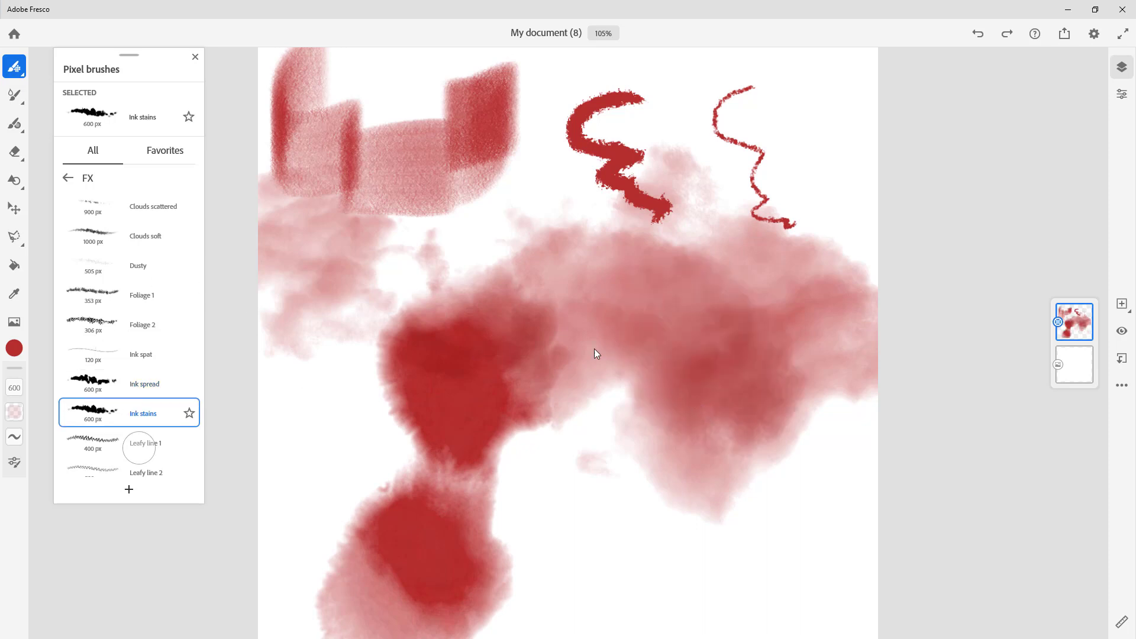
{"action": "left_click", "coordinate": [67, 179]}
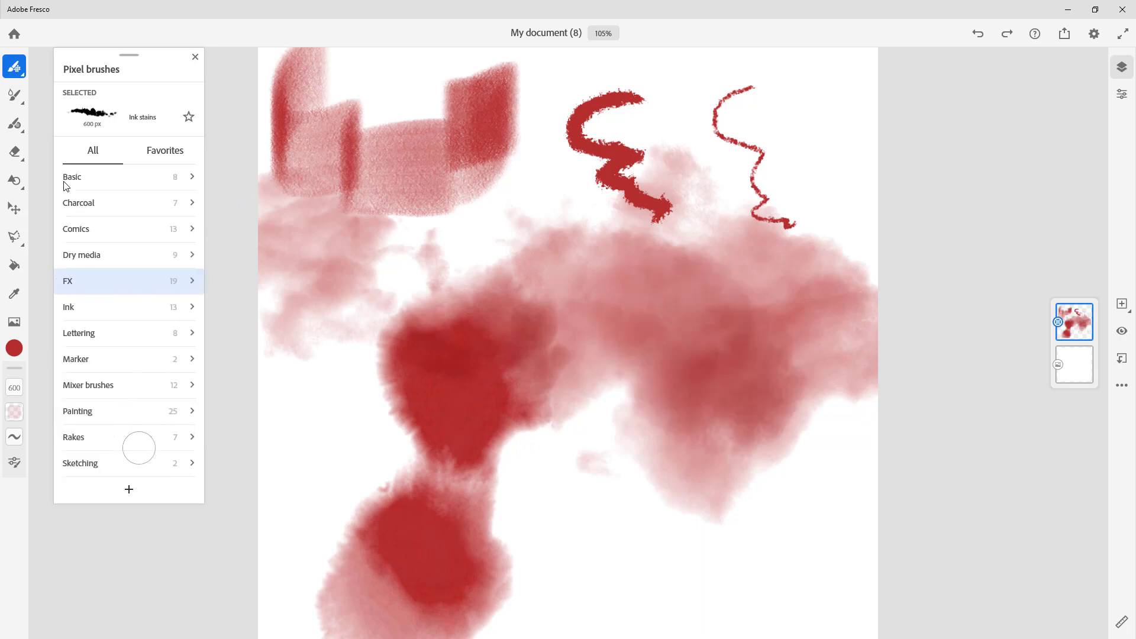
- Paint red Belgian comics and Grungy inker strokes across the top, sides and bottom
{"action": "left_click", "coordinate": [96, 308]}
{"action": "left_click", "coordinate": [148, 207]}
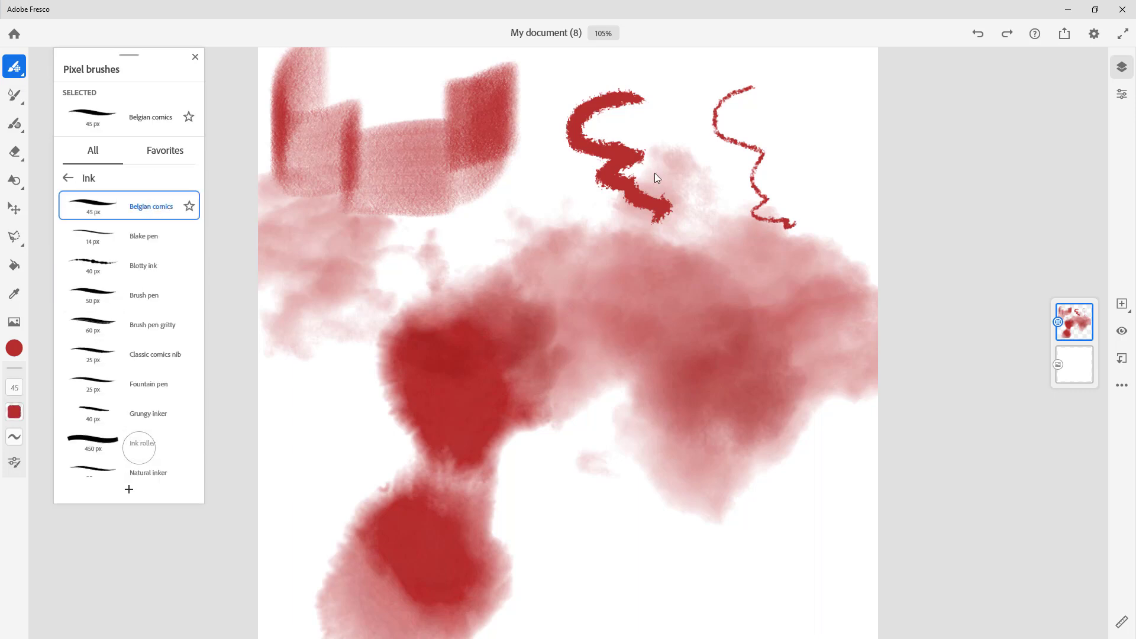
{"action": "left_click_drag", "start_coordinate": [639, 120], "coordinate": [482, 231]}
{"action": "left_click_drag", "start_coordinate": [507, 293], "coordinate": [599, 464]}
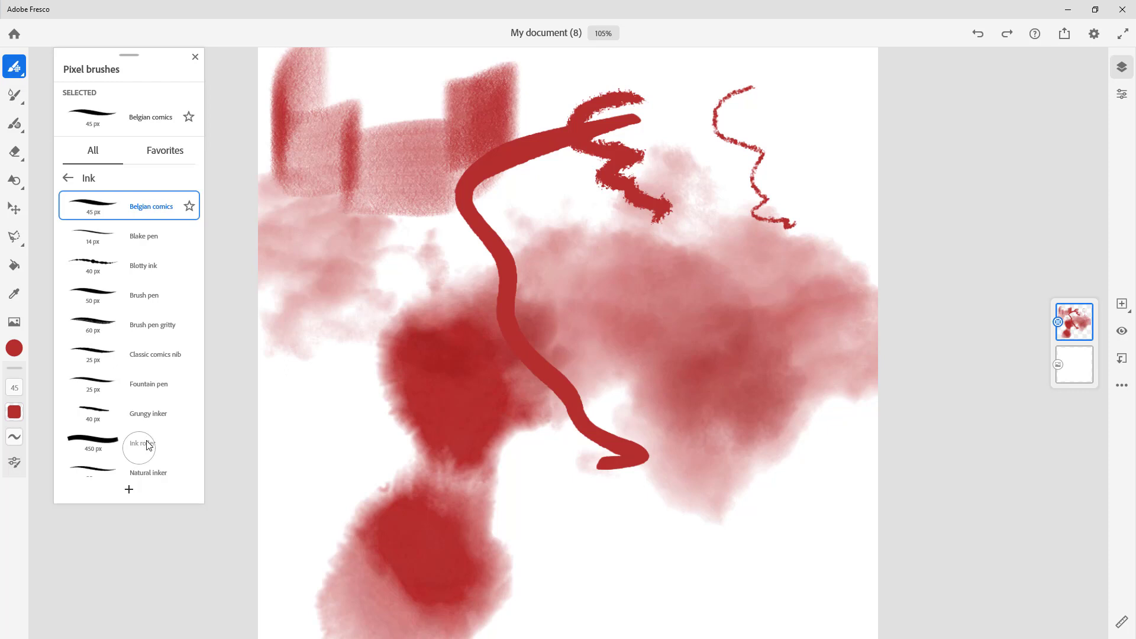
{"action": "left_click", "coordinate": [176, 421]}
{"action": "mouse_move", "coordinate": [851, 205]}
{"action": "left_mouse_down"}
{"action": "mouse_move", "coordinate": [680, 421]}
{"action": "mouse_move", "coordinate": [757, 370]}
{"action": "left_mouse_up"}
{"action": "mouse_move", "coordinate": [796, 96]}
{"action": "left_mouse_down"}
{"action": "mouse_move", "coordinate": [840, 318]}
{"action": "mouse_move", "coordinate": [820, 389]}
{"action": "left_mouse_up"}
{"action": "left_click_drag", "start_coordinate": [299, 405], "coordinate": [389, 382]}
{"action": "mouse_move", "coordinate": [465, 468]}
{"action": "left_mouse_down"}
{"action": "mouse_move", "coordinate": [673, 584]}
{"action": "mouse_move", "coordinate": [759, 556]}
{"action": "left_mouse_up"}
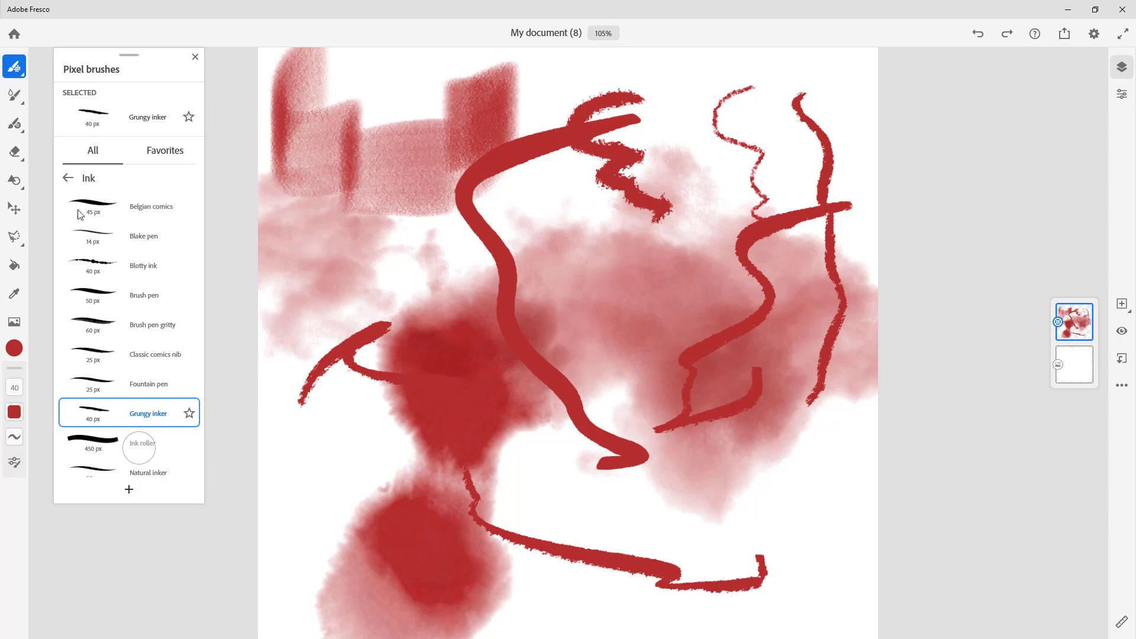
- Paint a looping 90 px Wet ink stroke, then briefly check the layer actions
{"action": "scroll", "coordinate": [83, 207], "scroll_direction": "down", "scroll_amount": 3}
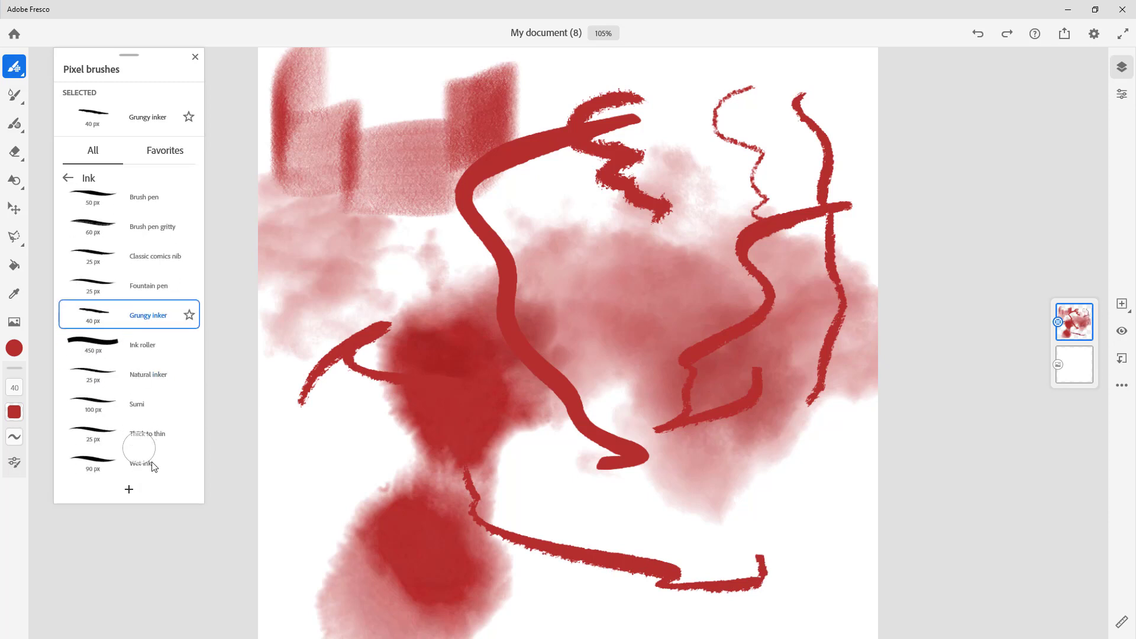
{"action": "left_click", "coordinate": [170, 471]}
{"action": "mouse_move", "coordinate": [532, 221]}
{"action": "left_mouse_down"}
{"action": "mouse_move", "coordinate": [471, 420]}
{"action": "mouse_move", "coordinate": [427, 467]}
{"action": "left_mouse_up"}
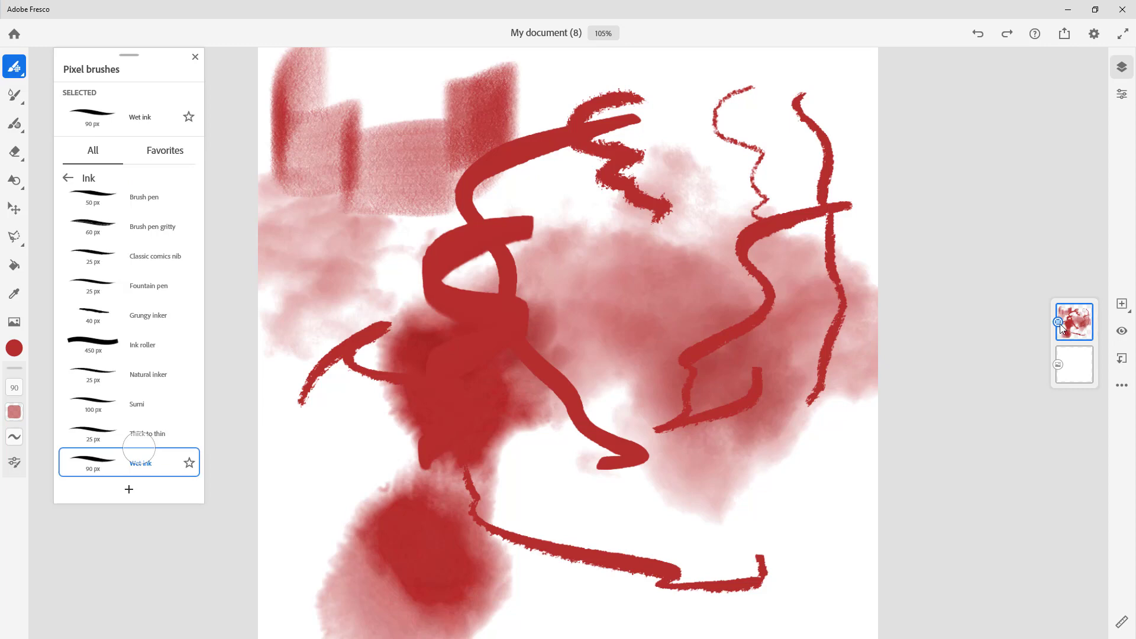
{"action": "left_click", "coordinate": [1078, 324]}
{"action": "left_click", "coordinate": [1080, 325]}
- Delete the painted layer and add a fresh empty layer
{"action": "left_click", "coordinate": [1078, 324]}
{"action": "left_click", "coordinate": [978, 265]}
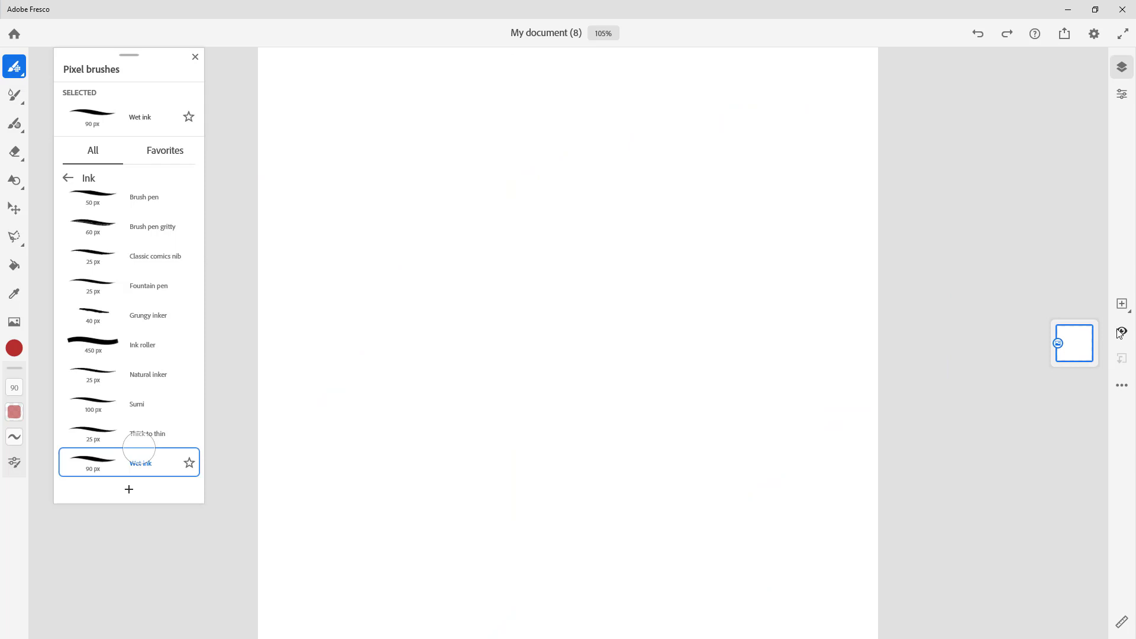
{"action": "left_click", "coordinate": [1118, 311]}
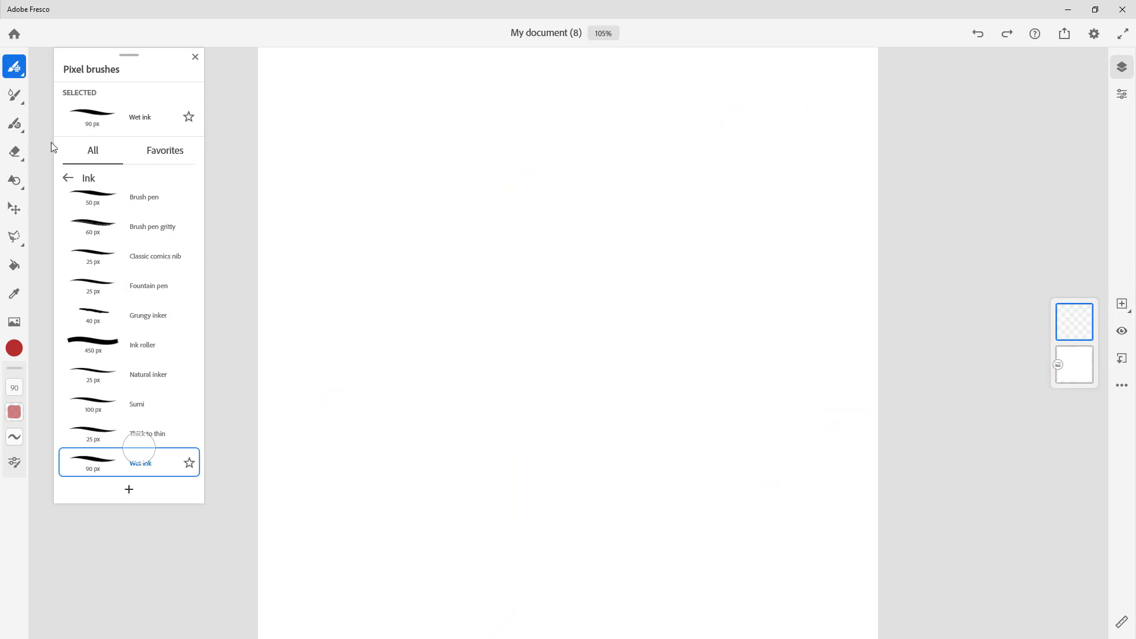
- Paint red Lettering tests: a Lettering Brush wave and Small chisel zigzags and letters
{"action": "left_click", "coordinate": [67, 178]}
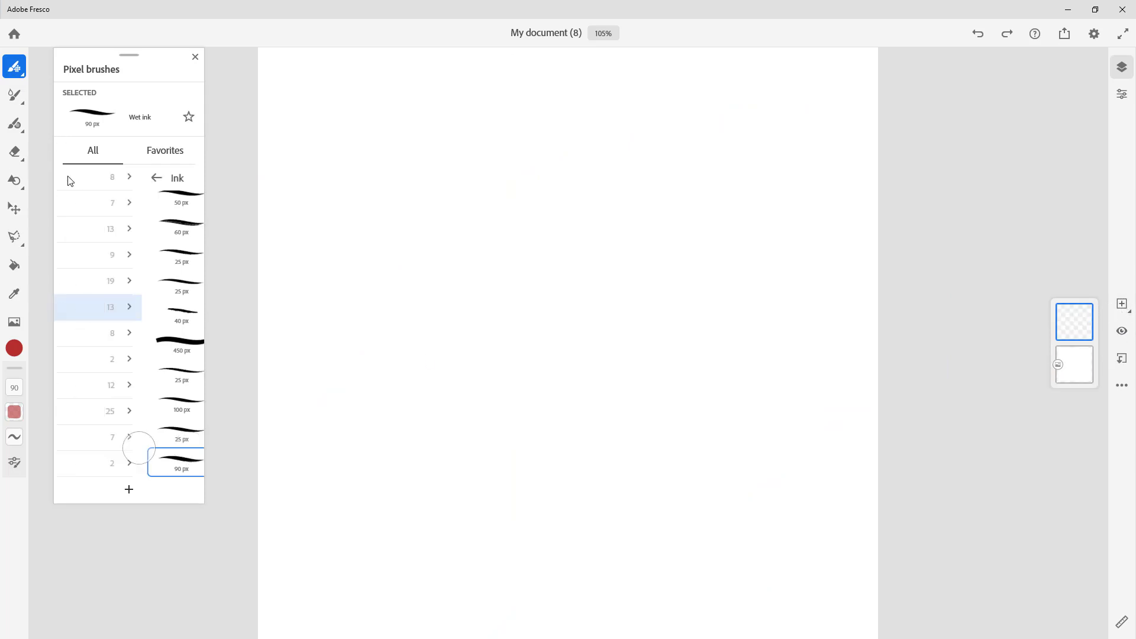
{"action": "left_click", "coordinate": [100, 334]}
{"action": "left_click", "coordinate": [137, 206]}
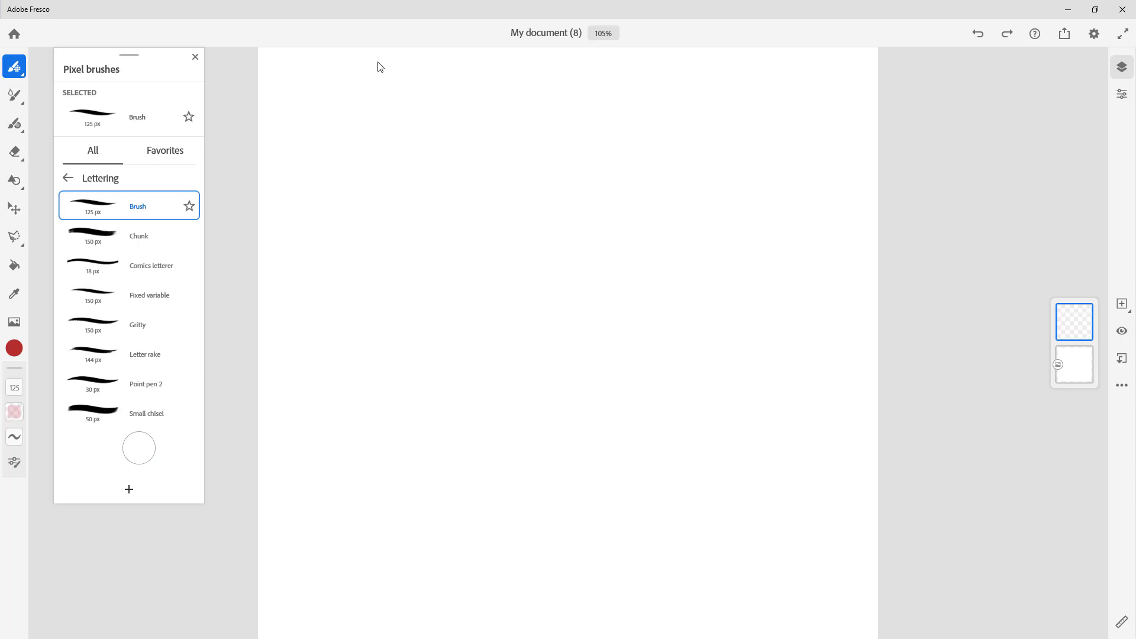
{"action": "left_click_drag", "start_coordinate": [325, 74], "coordinate": [329, 185]}
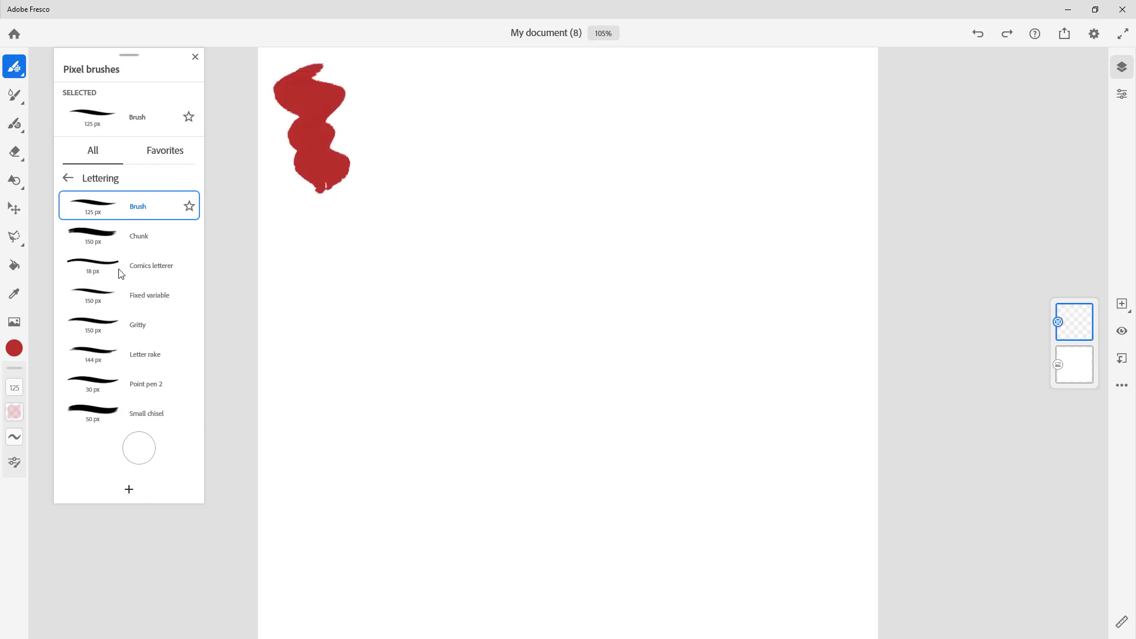
{"action": "left_click", "coordinate": [113, 412]}
{"action": "mouse_move", "coordinate": [439, 77]}
{"action": "left_mouse_down"}
{"action": "mouse_move", "coordinate": [455, 135]}
{"action": "mouse_move", "coordinate": [441, 247]}
{"action": "left_mouse_up"}
{"action": "mouse_move", "coordinate": [387, 73]}
{"action": "left_mouse_down"}
{"action": "mouse_move", "coordinate": [408, 142]}
{"action": "mouse_move", "coordinate": [384, 218]}
{"action": "left_mouse_up"}
{"action": "mouse_move", "coordinate": [544, 191]}
{"action": "left_mouse_down"}
{"action": "mouse_move", "coordinate": [572, 83]}
{"action": "mouse_move", "coordinate": [570, 126]}
{"action": "mouse_move", "coordinate": [545, 125]}
{"action": "left_mouse_up"}
{"action": "left_click_drag", "start_coordinate": [649, 99], "coordinate": [726, 98]}
{"action": "left_click_drag", "start_coordinate": [696, 118], "coordinate": [686, 191]}
{"action": "mouse_move", "coordinate": [751, 114]}
{"action": "left_mouse_down"}
{"action": "mouse_move", "coordinate": [783, 178]}
{"action": "mouse_move", "coordinate": [760, 227]}
{"action": "left_mouse_up"}
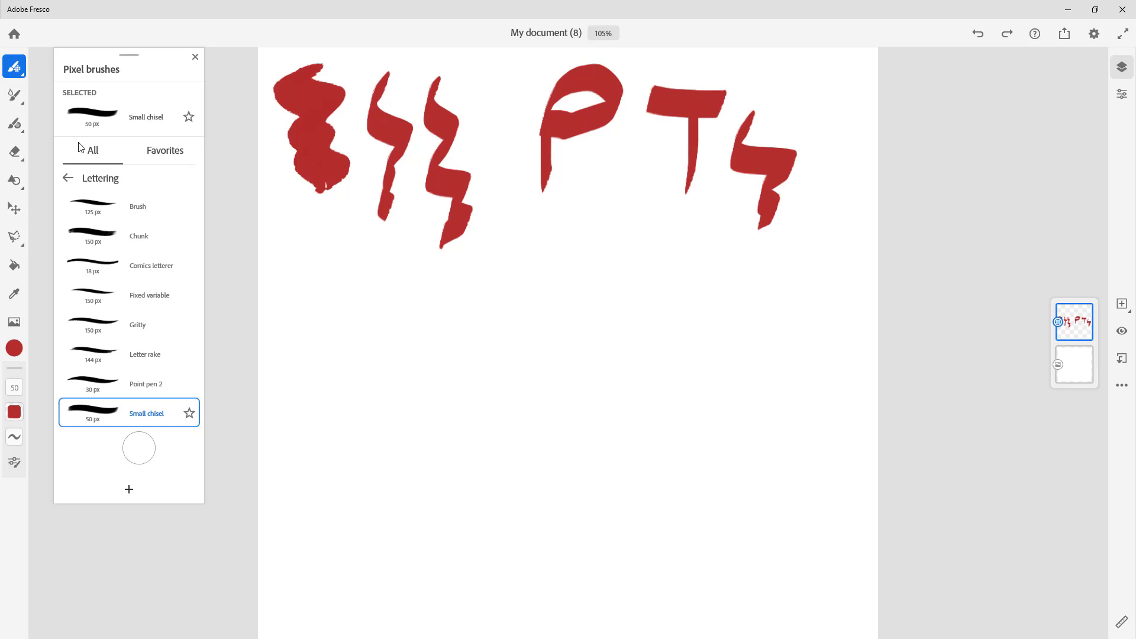
- Draw red Marker strokes and two wide Marker chisel bars
{"action": "left_click", "coordinate": [68, 178]}
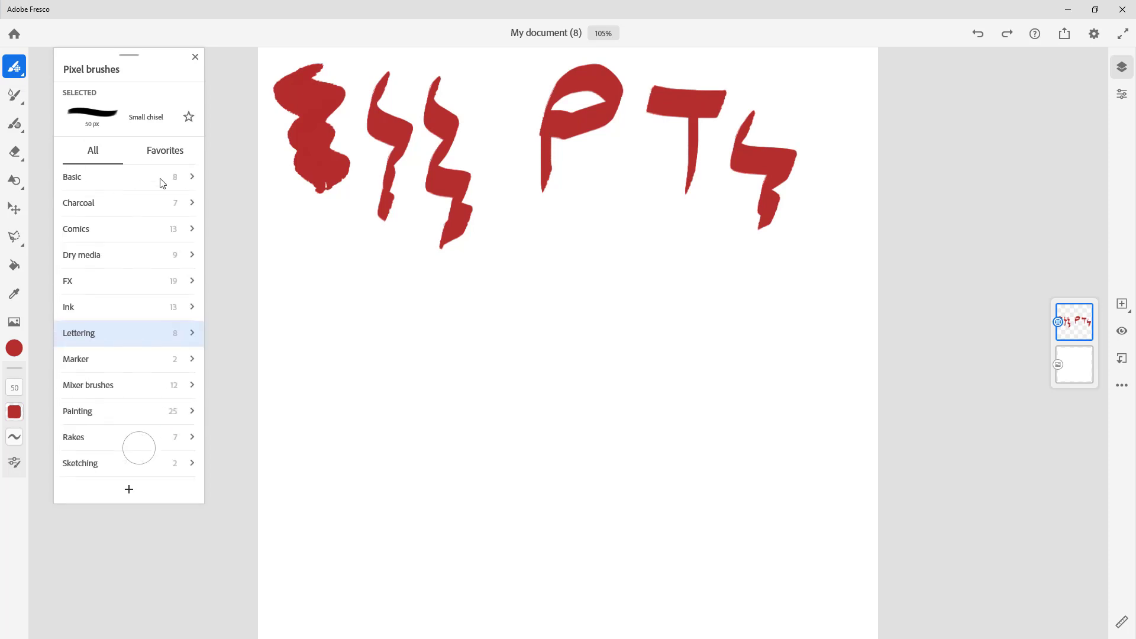
{"action": "left_click", "coordinate": [116, 360]}
{"action": "left_click", "coordinate": [111, 210]}
{"action": "mouse_move", "coordinate": [294, 235]}
{"action": "left_mouse_down"}
{"action": "mouse_move", "coordinate": [318, 293]}
{"action": "mouse_move", "coordinate": [471, 303]}
{"action": "left_mouse_up"}
{"action": "left_click_drag", "start_coordinate": [345, 264], "coordinate": [395, 266]}
{"action": "left_click", "coordinate": [132, 236]}
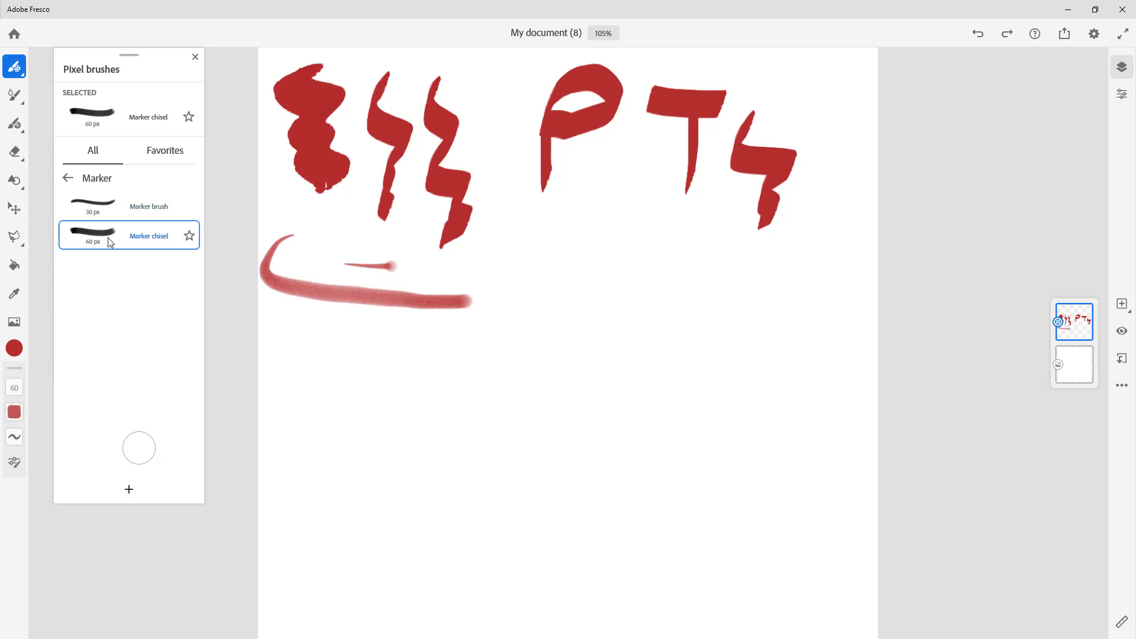
{"action": "left_click_drag", "start_coordinate": [469, 256], "coordinate": [638, 258]}
{"action": "left_click_drag", "start_coordinate": [492, 300], "coordinate": [654, 302]}
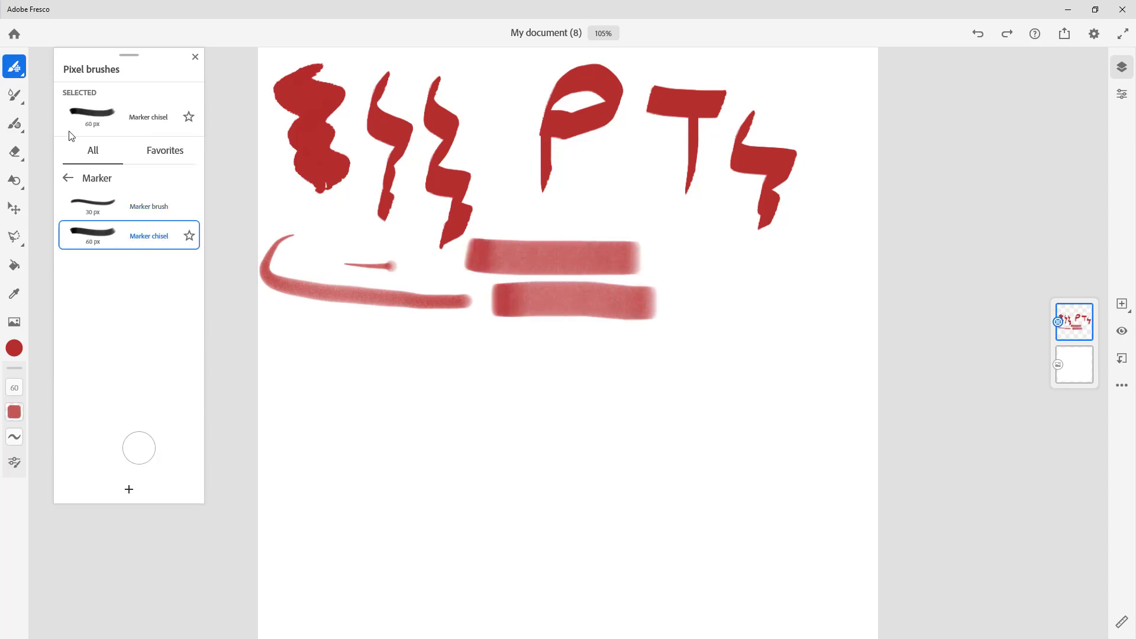
- Paint large Big chunky, Blocky and Monet mixer blobs across the canvas
{"action": "left_click", "coordinate": [68, 178]}
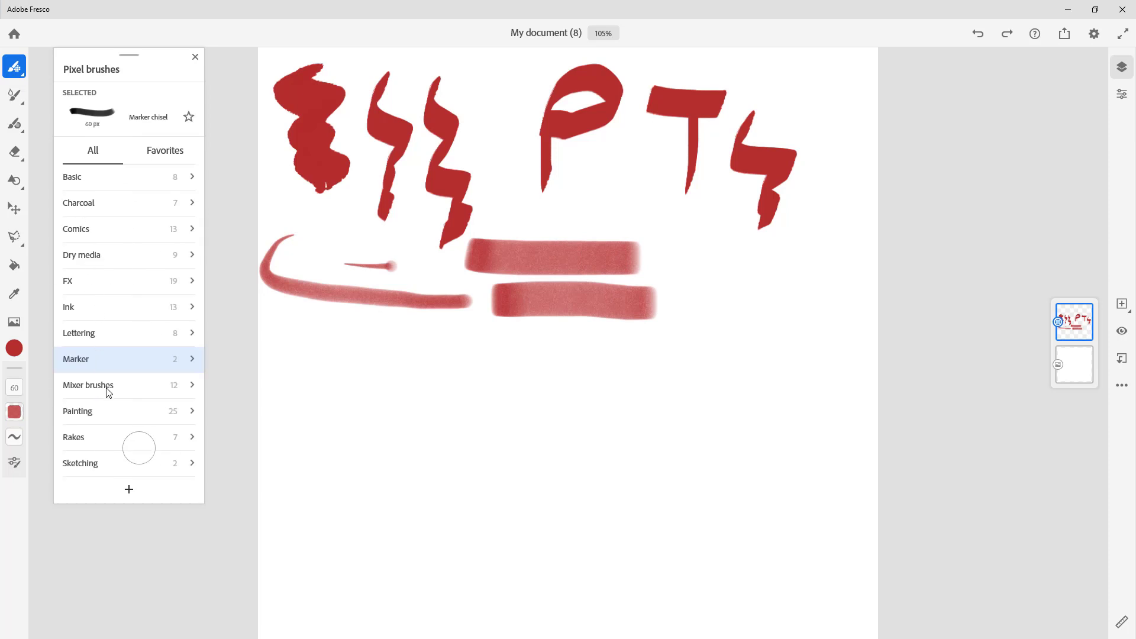
{"action": "left_click", "coordinate": [88, 385]}
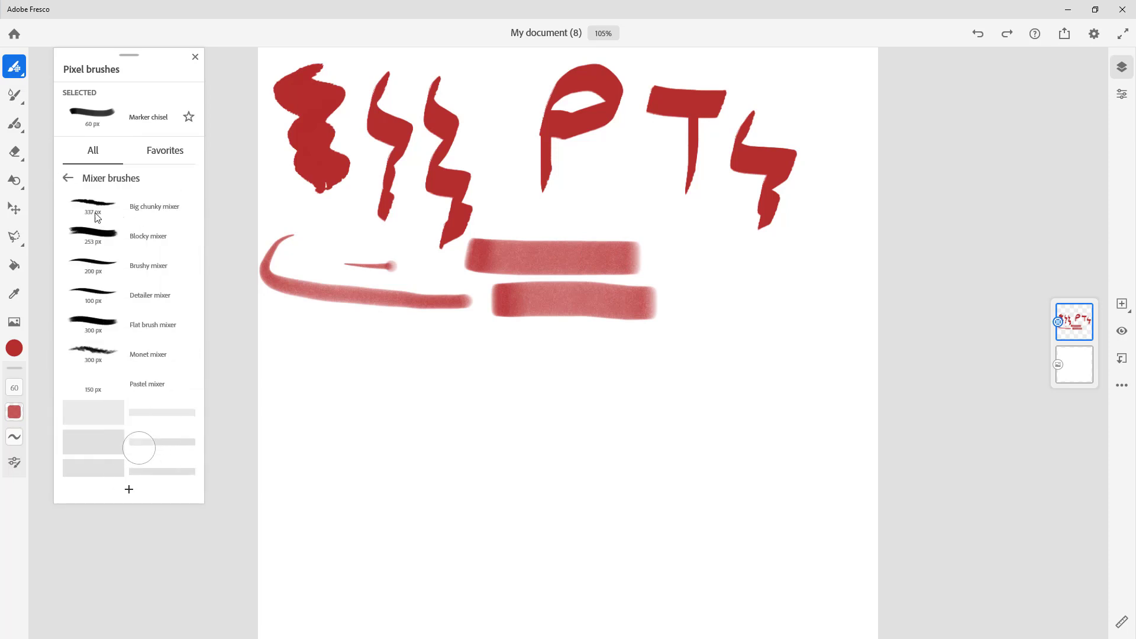
{"action": "left_click", "coordinate": [97, 215]}
{"action": "left_click_drag", "start_coordinate": [752, 267], "coordinate": [751, 362]}
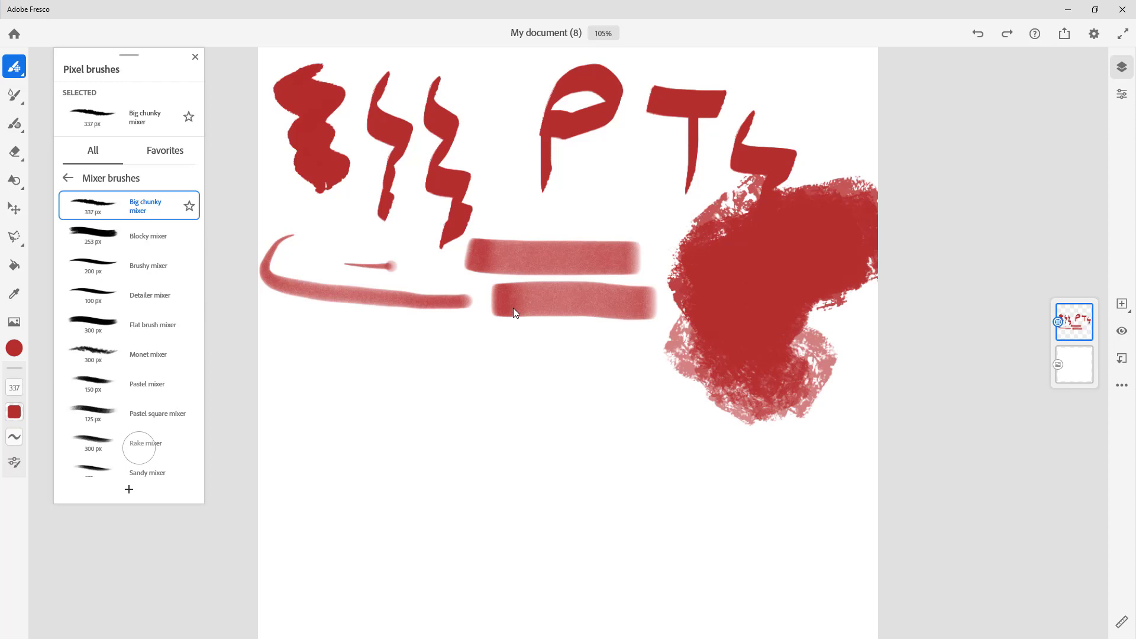
{"action": "left_click", "coordinate": [152, 239]}
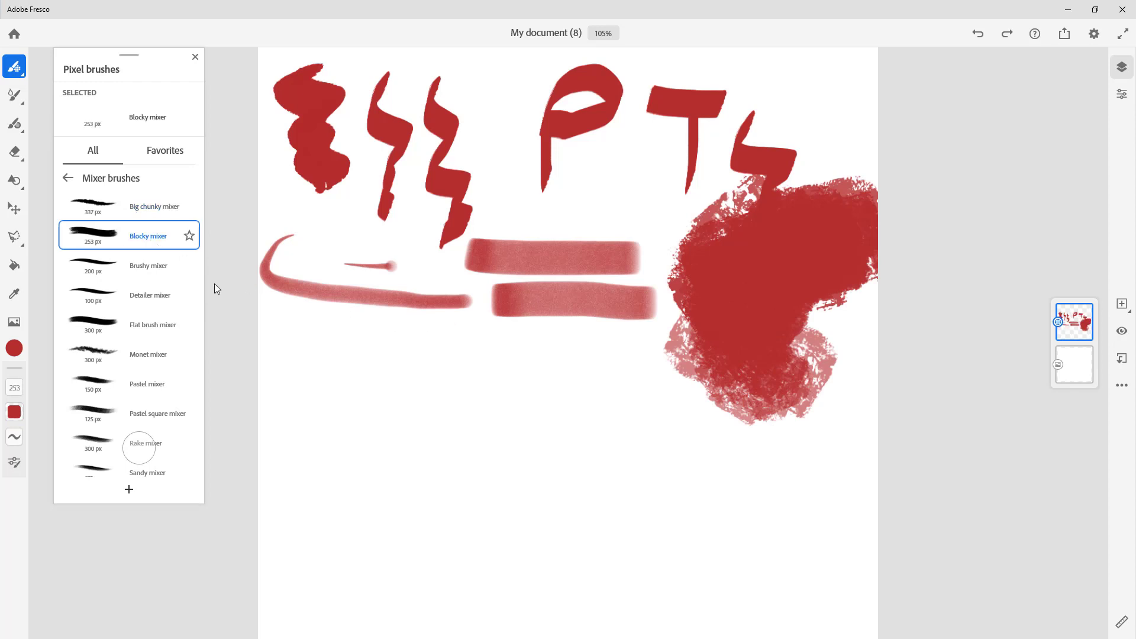
{"action": "left_click_drag", "start_coordinate": [345, 337], "coordinate": [426, 532]}
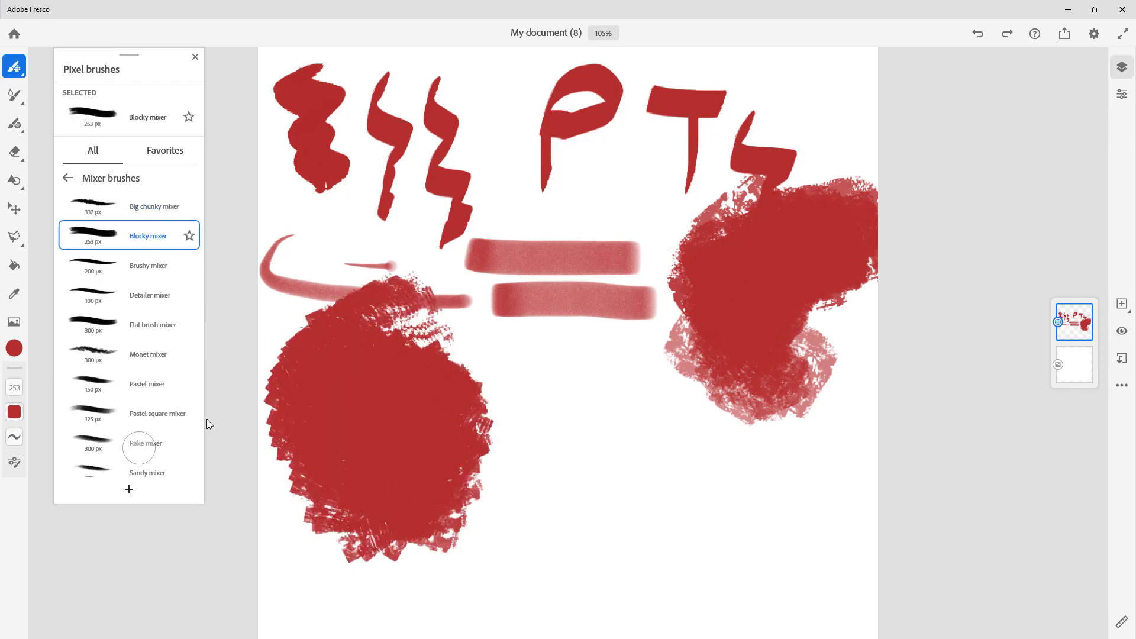
{"action": "left_click", "coordinate": [90, 358]}
{"action": "mouse_move", "coordinate": [548, 398]}
{"action": "left_mouse_down"}
{"action": "mouse_move", "coordinate": [644, 494]}
{"action": "mouse_move", "coordinate": [729, 537]}
{"action": "left_mouse_up"}
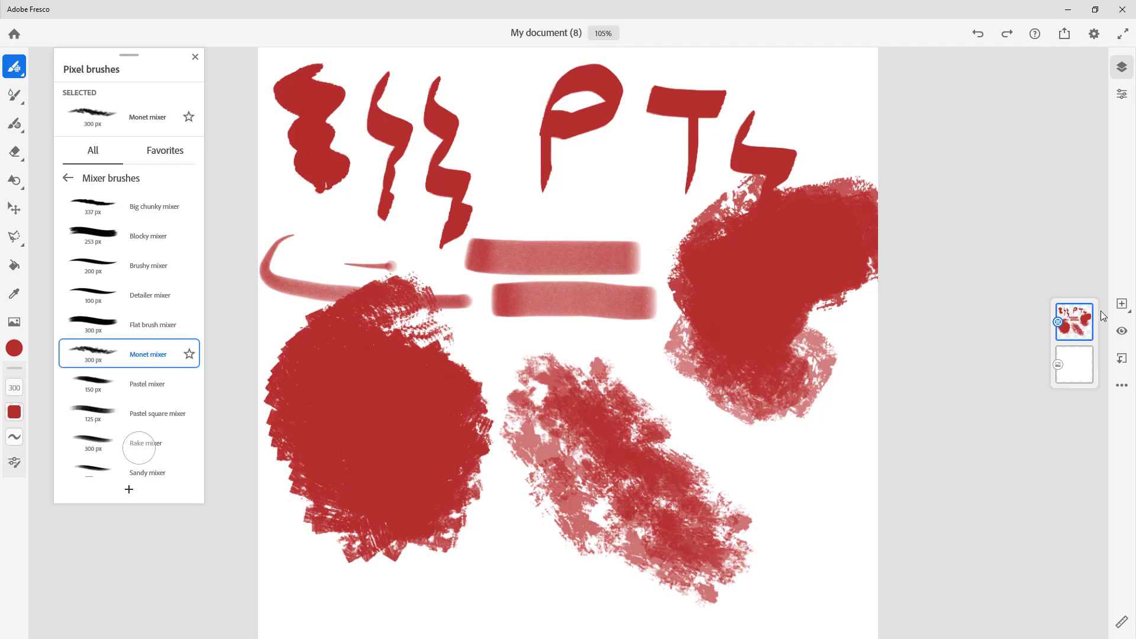
- Clear all the mixer strokes off the layer
{"action": "right_click", "coordinate": [1072, 317]}
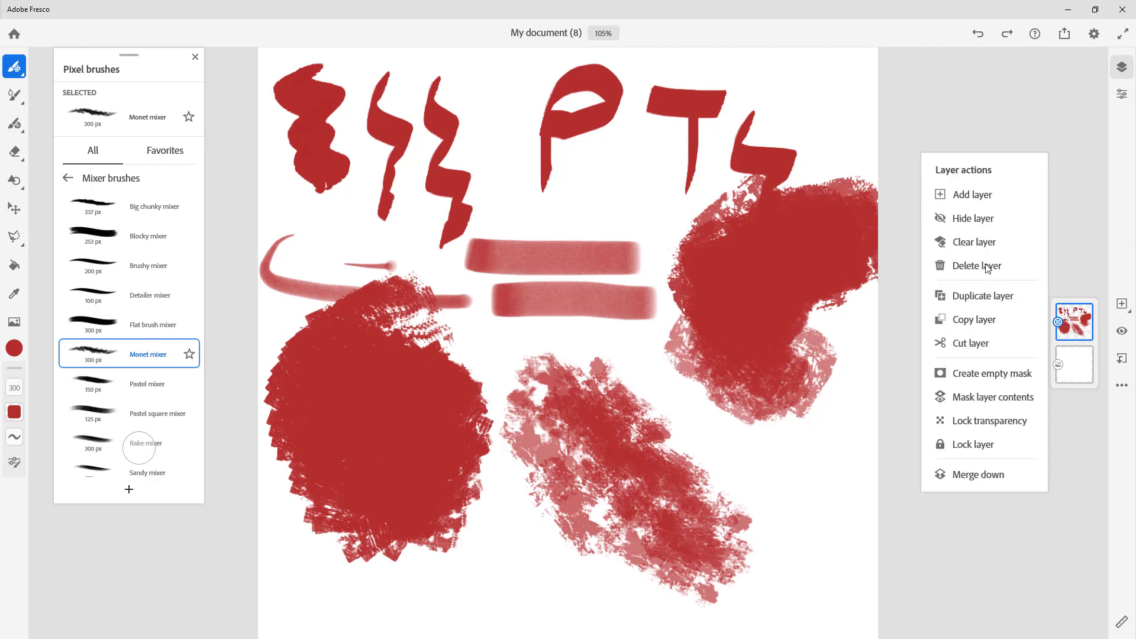
{"action": "left_click", "coordinate": [987, 266]}
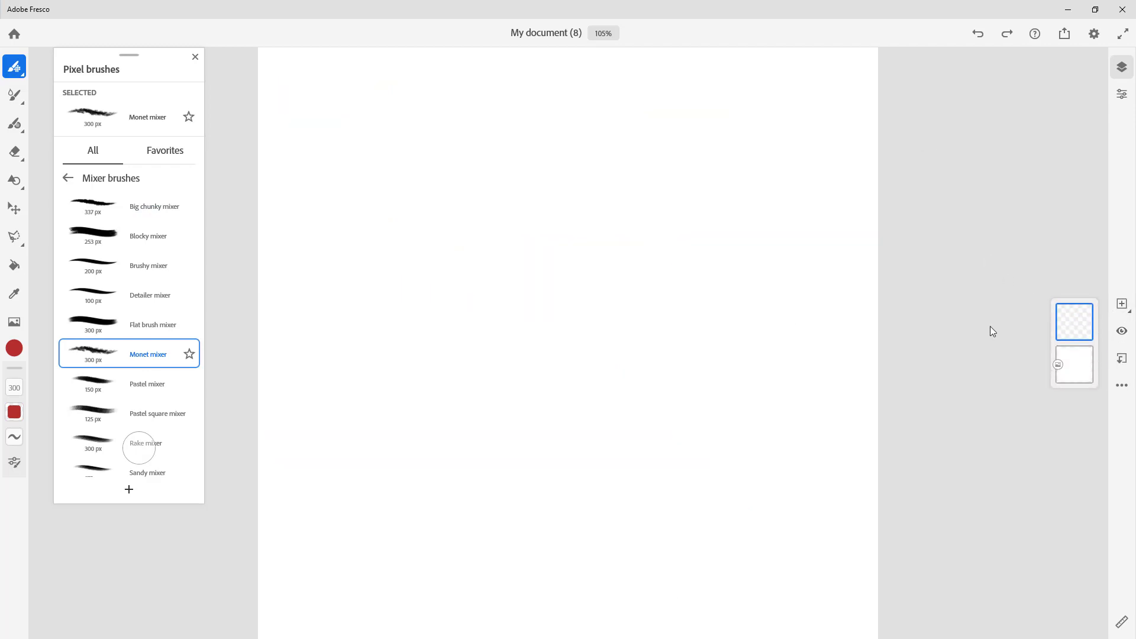
{"action": "left_click", "coordinate": [67, 178]}
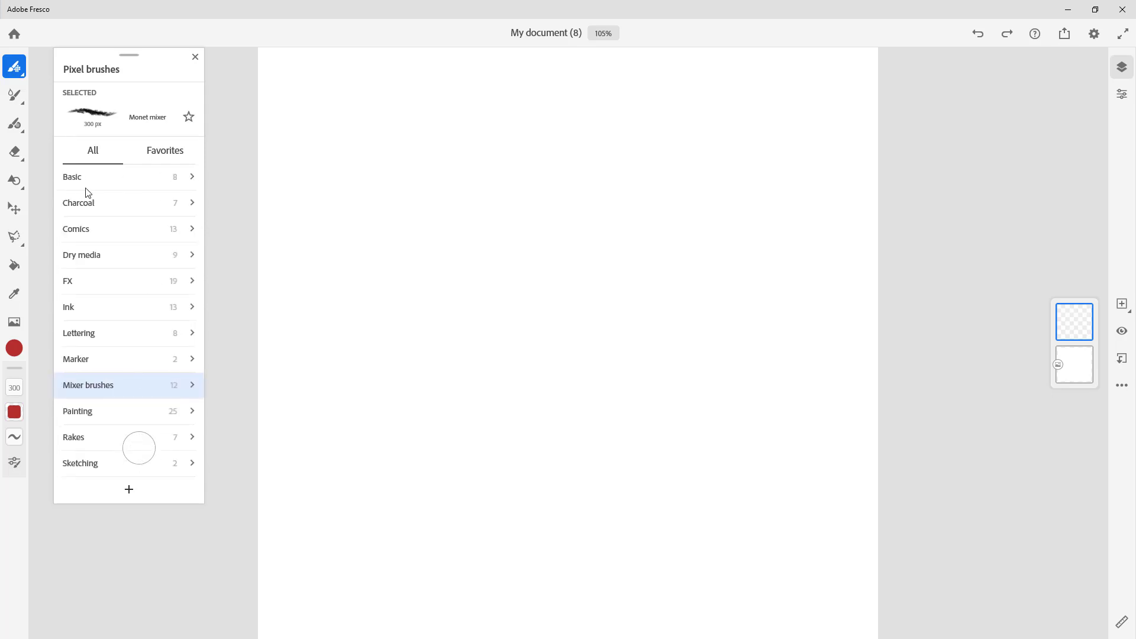
- Paint red wavy columns and two horizontal bands with the Blair and 150 px Canvas brushes
{"action": "left_click", "coordinate": [87, 414]}
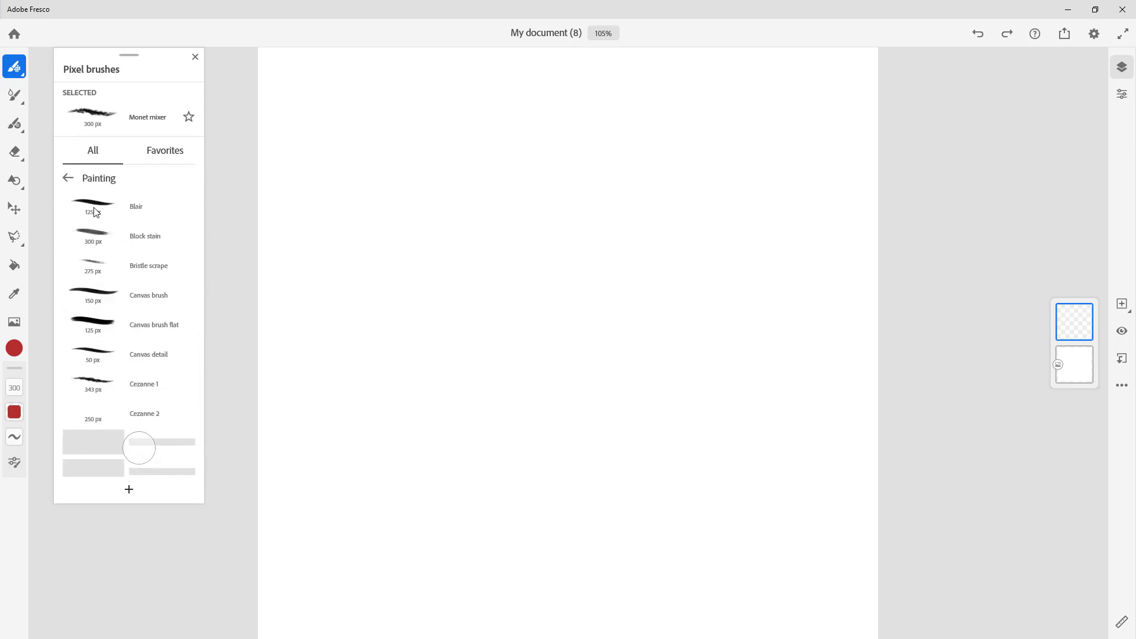
{"action": "left_click", "coordinate": [96, 206]}
{"action": "mouse_move", "coordinate": [429, 70]}
{"action": "left_mouse_down"}
{"action": "mouse_move", "coordinate": [385, 156]}
{"action": "mouse_move", "coordinate": [376, 268]}
{"action": "left_mouse_up"}
{"action": "left_click", "coordinate": [93, 298]}
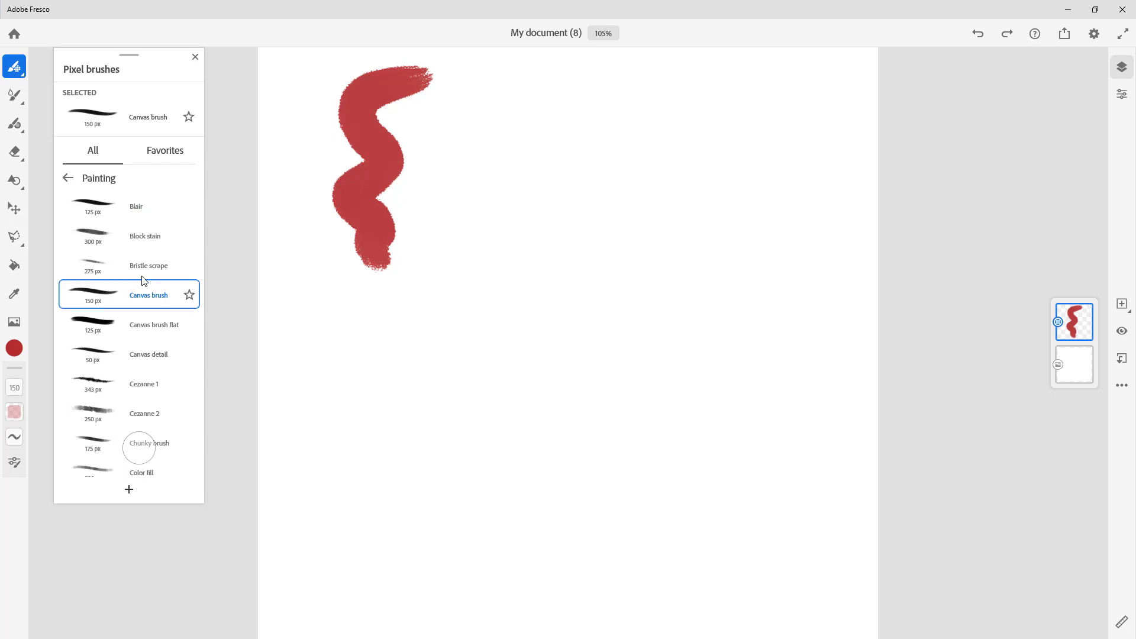
{"action": "left_click_drag", "start_coordinate": [515, 79], "coordinate": [441, 284]}
{"action": "mouse_move", "coordinate": [632, 98]}
{"action": "left_mouse_down"}
{"action": "mouse_move", "coordinate": [593, 284]}
{"action": "mouse_move", "coordinate": [624, 314]}
{"action": "left_mouse_up"}
{"action": "mouse_move", "coordinate": [761, 67]}
{"action": "left_mouse_down"}
{"action": "mouse_move", "coordinate": [752, 193]}
{"action": "mouse_move", "coordinate": [719, 269]}
{"action": "left_mouse_up"}
{"action": "mouse_move", "coordinate": [296, 86]}
{"action": "left_mouse_down"}
{"action": "mouse_move", "coordinate": [287, 221]}
{"action": "mouse_move", "coordinate": [331, 299]}
{"action": "mouse_move", "coordinate": [643, 333]}
{"action": "mouse_move", "coordinate": [793, 329]}
{"action": "left_mouse_up"}
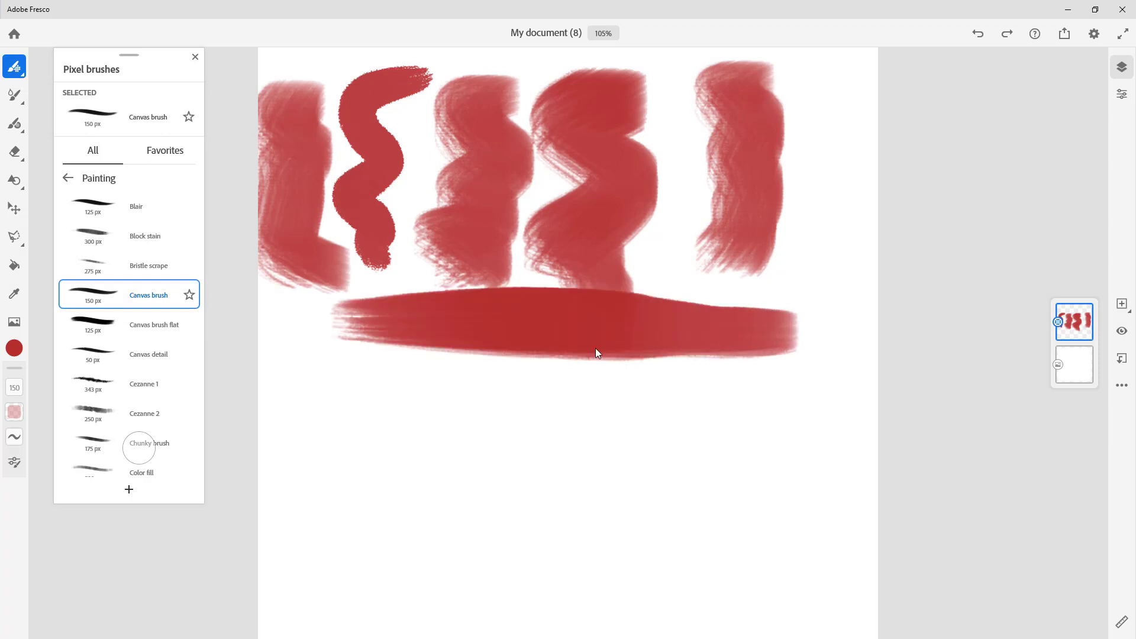
{"action": "left_click_drag", "start_coordinate": [287, 382], "coordinate": [656, 379]}
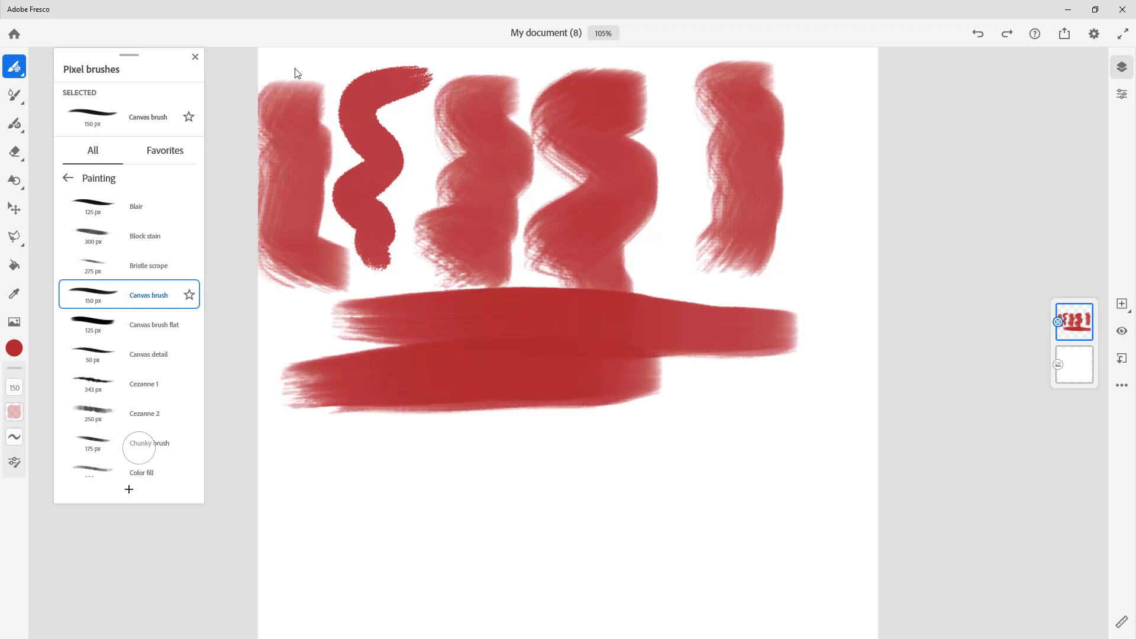
{"action": "mouse_move", "coordinate": [820, 122]}
{"action": "left_mouse_down"}
{"action": "mouse_move", "coordinate": [858, 246]}
{"action": "mouse_move", "coordinate": [849, 284]}
{"action": "left_mouse_up"}
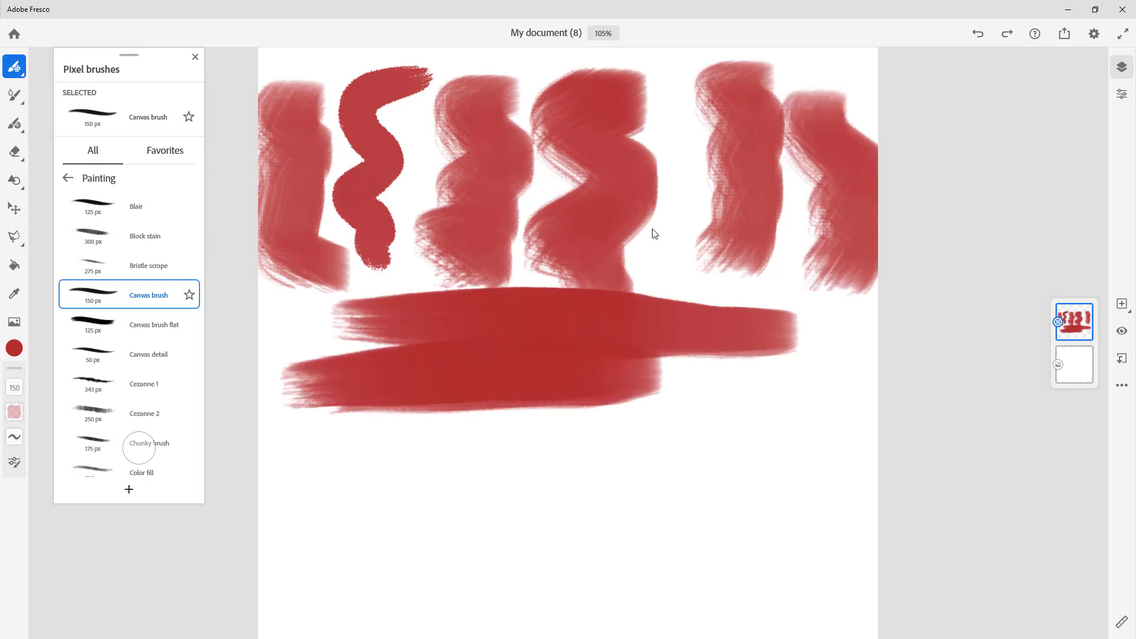
{"action": "left_click", "coordinate": [68, 177]}
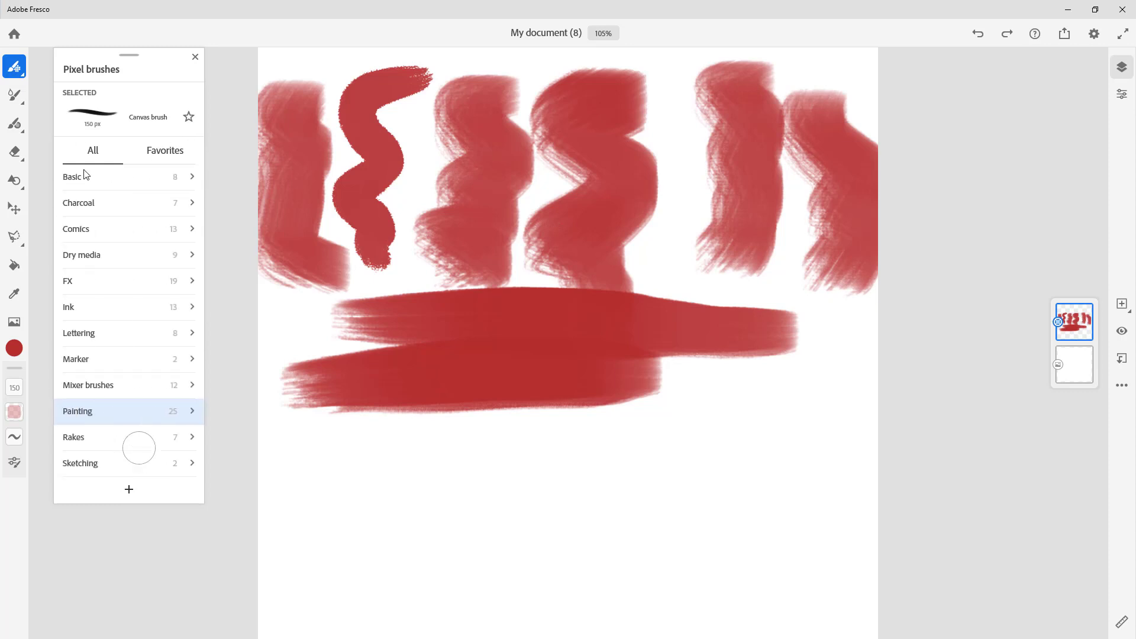
- Paint red Big rake strokes, then hide that layer and add a new empty one
{"action": "left_click", "coordinate": [84, 447]}
{"action": "left_click", "coordinate": [110, 207]}
{"action": "mouse_move", "coordinate": [755, 422]}
{"action": "left_mouse_down"}
{"action": "mouse_move", "coordinate": [728, 503]}
{"action": "mouse_move", "coordinate": [740, 521]}
{"action": "left_mouse_up"}
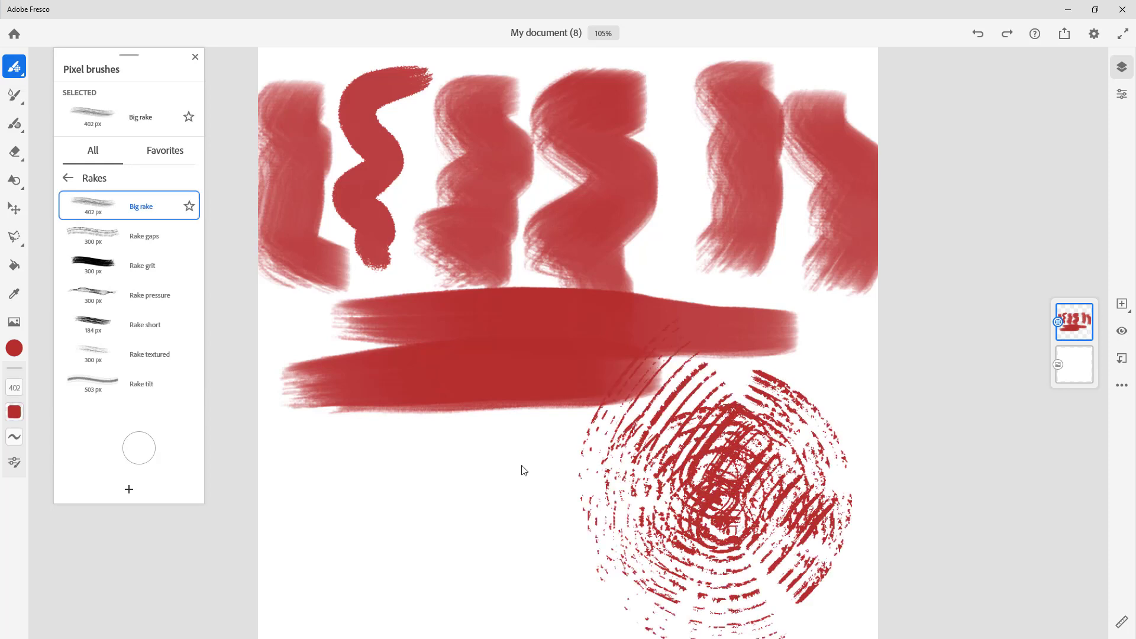
{"action": "left_click_drag", "start_coordinate": [384, 499], "coordinate": [628, 535]}
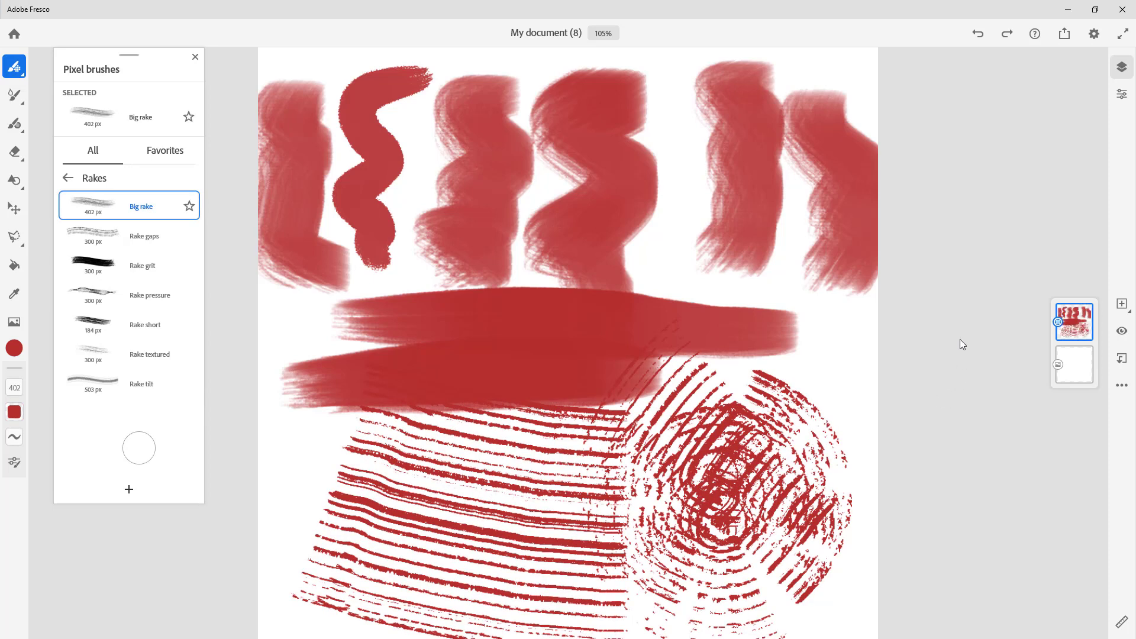
{"action": "left_click", "coordinate": [1123, 332]}
{"action": "left_click", "coordinate": [1122, 304]}
- Paint red rake strokes with Big rake, Rake pressure and Rake tilt across the canvas
{"action": "mouse_move", "coordinate": [323, 118]}
{"action": "left_mouse_down"}
{"action": "mouse_move", "coordinate": [401, 132]}
{"action": "mouse_move", "coordinate": [619, 133]}
{"action": "left_mouse_up"}
{"action": "left_click", "coordinate": [113, 295]}
{"action": "mouse_move", "coordinate": [812, 95]}
{"action": "left_mouse_down"}
{"action": "mouse_move", "coordinate": [781, 159]}
{"action": "mouse_move", "coordinate": [707, 249]}
{"action": "mouse_move", "coordinate": [611, 207]}
{"action": "mouse_move", "coordinate": [713, 133]}
{"action": "mouse_move", "coordinate": [778, 123]}
{"action": "mouse_move", "coordinate": [877, 150]}
{"action": "mouse_move", "coordinate": [710, 213]}
{"action": "mouse_move", "coordinate": [459, 212]}
{"action": "mouse_move", "coordinate": [327, 246]}
{"action": "left_mouse_up"}
{"action": "left_click", "coordinate": [134, 386]}
{"action": "left_click_drag", "start_coordinate": [327, 376], "coordinate": [698, 364]}
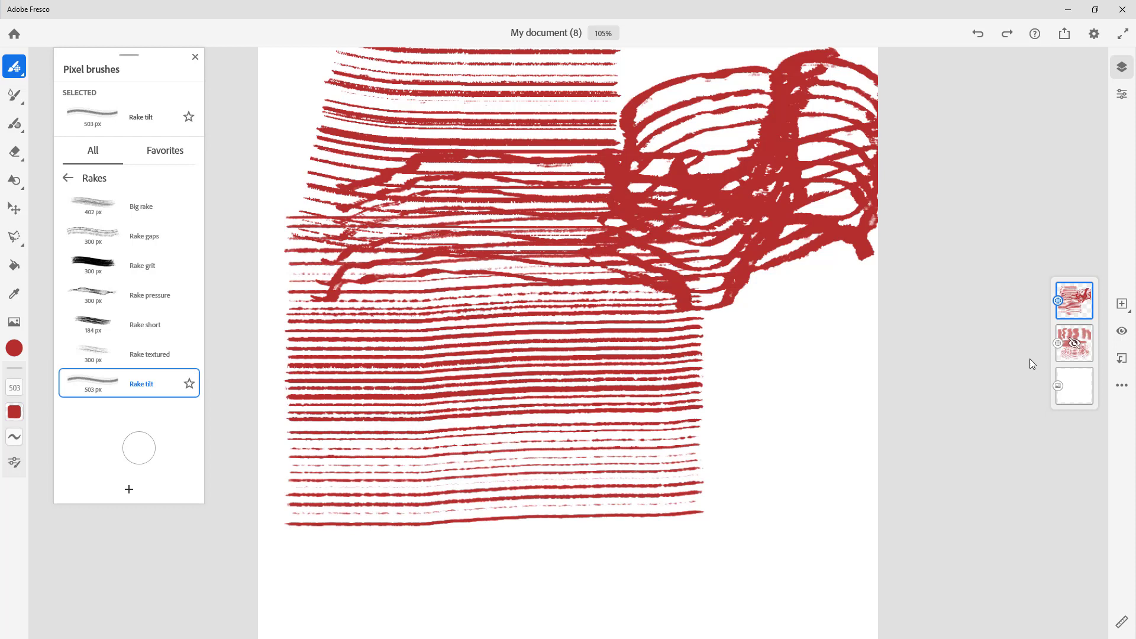
- Hide the rake test layer, add a fresh empty layer, and return to brush categories
{"action": "left_click", "coordinate": [1122, 333]}
{"action": "left_click", "coordinate": [1122, 304]}
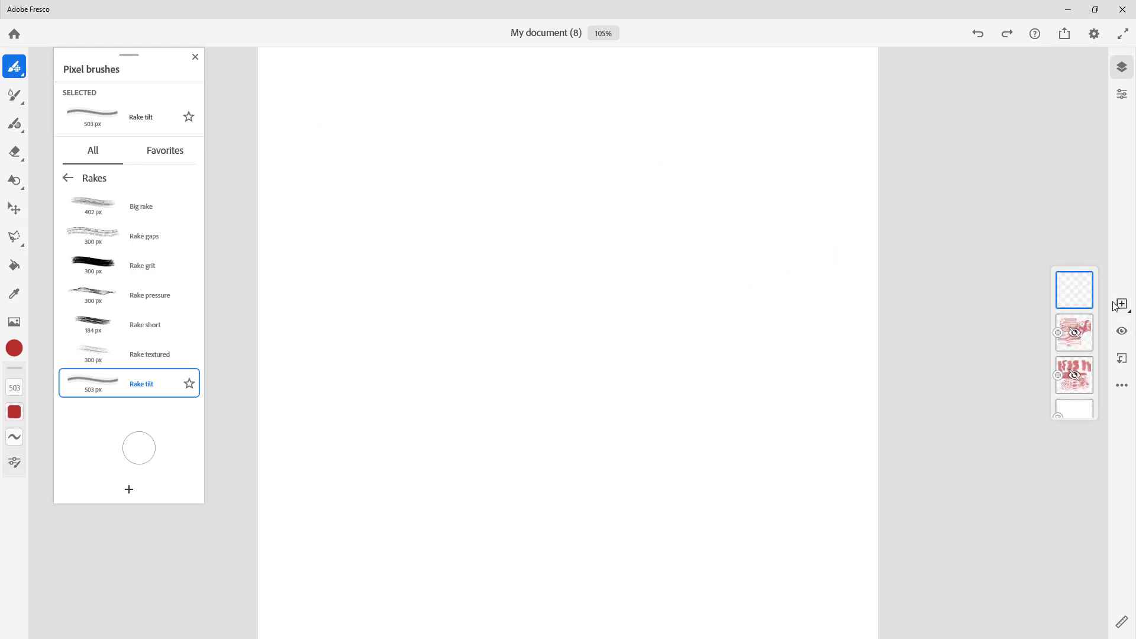
{"action": "left_click", "coordinate": [68, 177]}
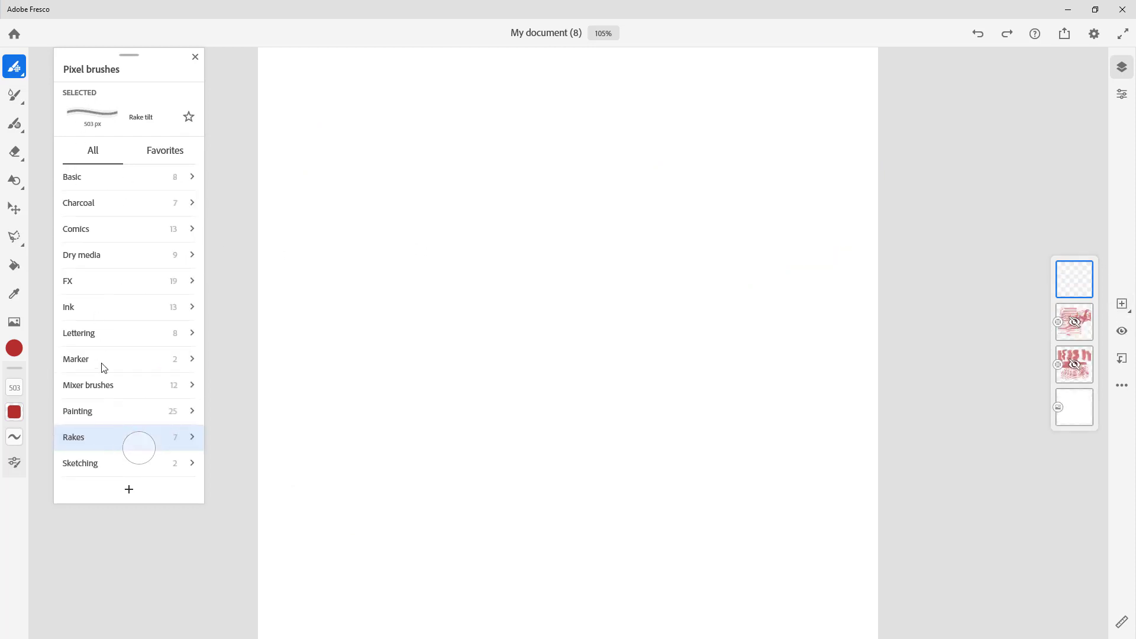
- Draw a thin pencil squiggle and a red S-shaped Pen line from the Sketching brushes
{"action": "left_click", "coordinate": [83, 467]}
{"action": "left_click", "coordinate": [131, 206]}
{"action": "mouse_move", "coordinate": [424, 106]}
{"action": "left_mouse_down"}
{"action": "mouse_move", "coordinate": [350, 114]}
{"action": "mouse_move", "coordinate": [413, 263]}
{"action": "left_mouse_up"}
{"action": "left_click", "coordinate": [121, 235]}
{"action": "mouse_move", "coordinate": [653, 115]}
{"action": "left_mouse_down"}
{"action": "mouse_move", "coordinate": [588, 278]}
{"action": "mouse_move", "coordinate": [540, 302]}
{"action": "left_mouse_up"}
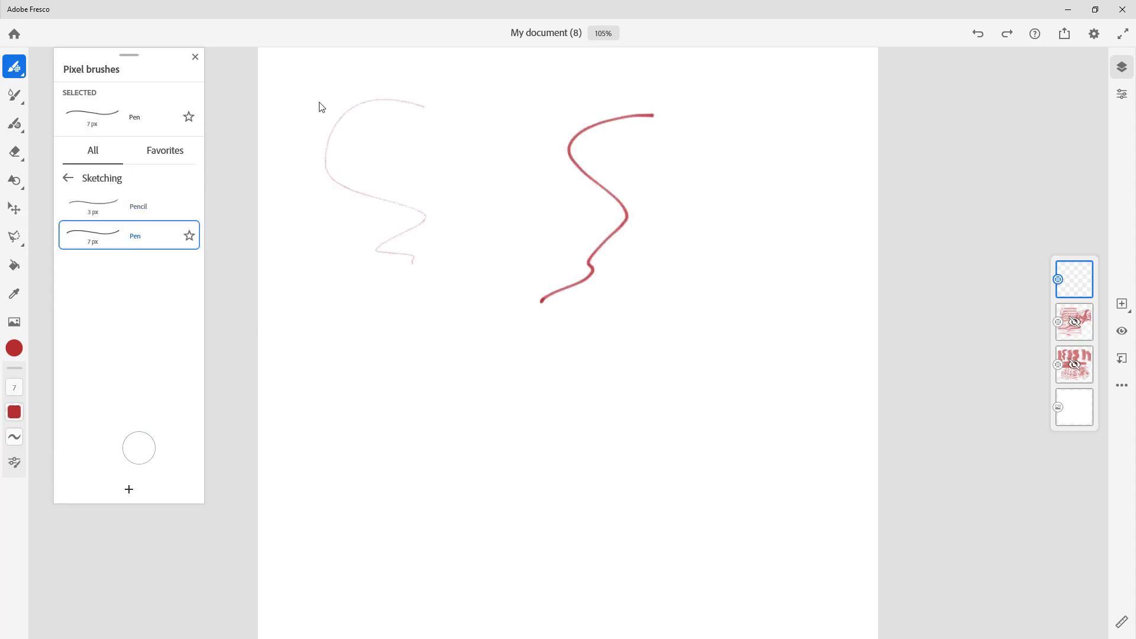
- Raise Pen smoothing to 100 while drawing red arc and wavy lines
{"action": "left_click", "coordinate": [18, 439]}
{"action": "left_click_drag", "start_coordinate": [44, 435], "coordinate": [43, 394]}
{"action": "left_click_drag", "start_coordinate": [463, 132], "coordinate": [422, 184]}
{"action": "left_click_drag", "start_coordinate": [441, 247], "coordinate": [417, 368]}
{"action": "left_click", "coordinate": [18, 438]}
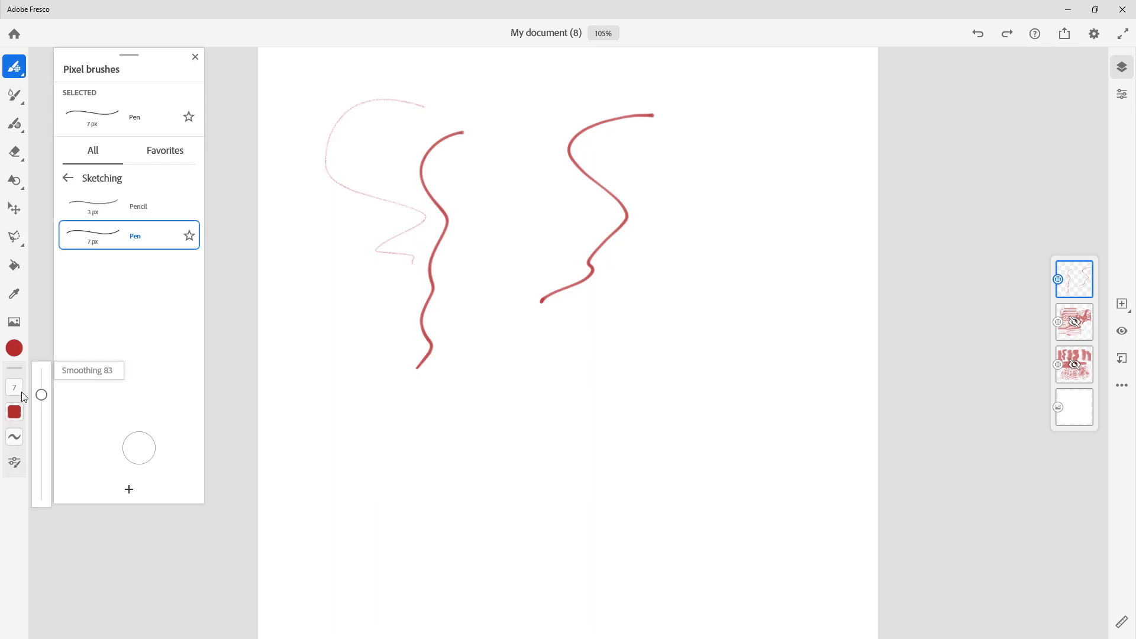
{"action": "left_click_drag", "start_coordinate": [41, 394], "coordinate": [41, 373]}
{"action": "mouse_move", "coordinate": [548, 112]}
{"action": "left_mouse_down"}
{"action": "mouse_move", "coordinate": [510, 224]}
{"action": "mouse_move", "coordinate": [508, 258]}
{"action": "left_mouse_up"}
- Enlarge the Pen to 45 px for a thick red loop, then add a Pencil line
{"action": "left_click", "coordinate": [14, 388]}
{"action": "left_click_drag", "start_coordinate": [41, 400], "coordinate": [41, 384]}
{"action": "mouse_move", "coordinate": [844, 114]}
{"action": "left_mouse_down"}
{"action": "mouse_move", "coordinate": [698, 344]}
{"action": "mouse_move", "coordinate": [598, 154]}
{"action": "mouse_move", "coordinate": [864, 471]}
{"action": "left_mouse_up"}
{"action": "left_click", "coordinate": [154, 214]}
{"action": "mouse_move", "coordinate": [447, 123]}
{"action": "left_mouse_down"}
{"action": "mouse_move", "coordinate": [364, 418]}
{"action": "mouse_move", "coordinate": [454, 459]}
{"action": "left_mouse_up"}
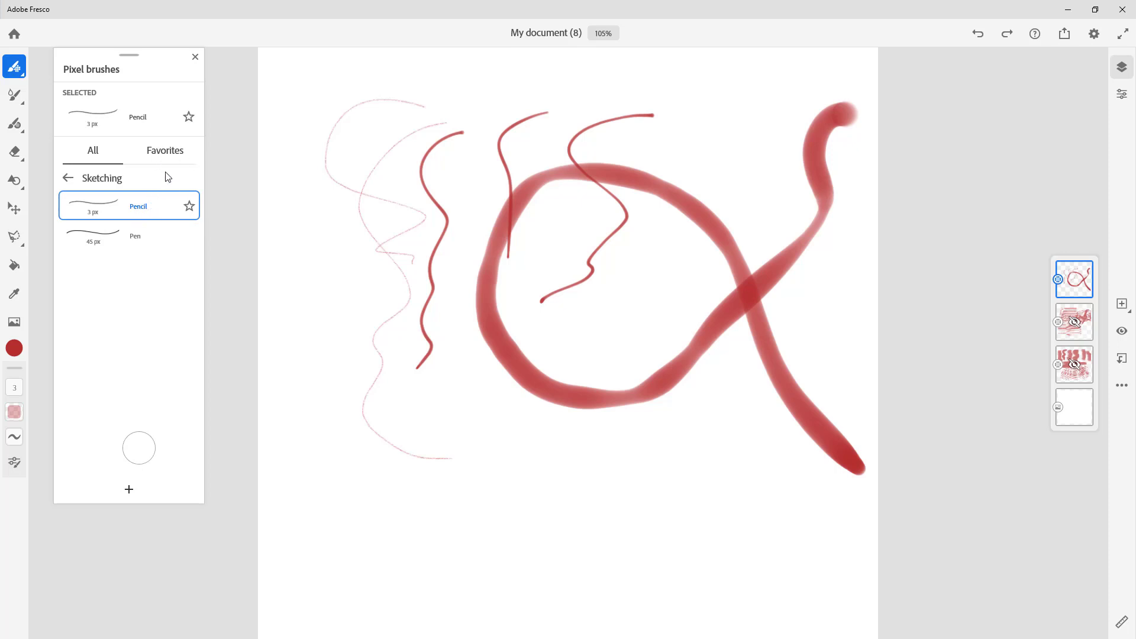
- Add the Comics Cross hatch and Halftone 3 brushes to favorites and view the Favorites list
{"action": "left_click", "coordinate": [67, 178]}
{"action": "left_click", "coordinate": [93, 234]}
{"action": "left_click", "coordinate": [141, 212]}
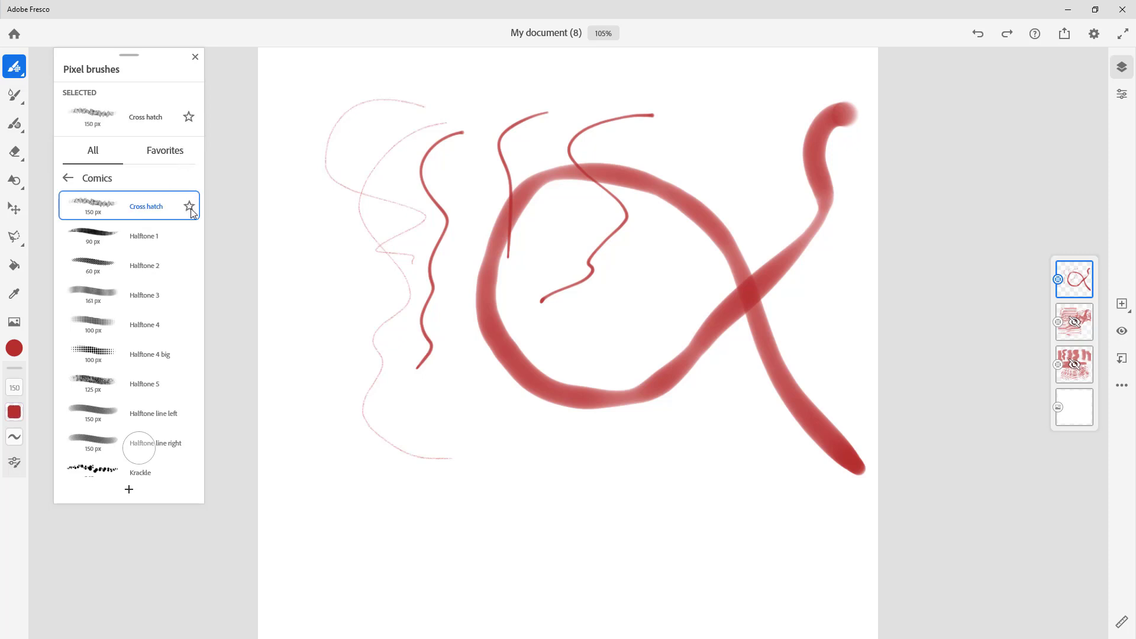
{"action": "left_click", "coordinate": [170, 152]}
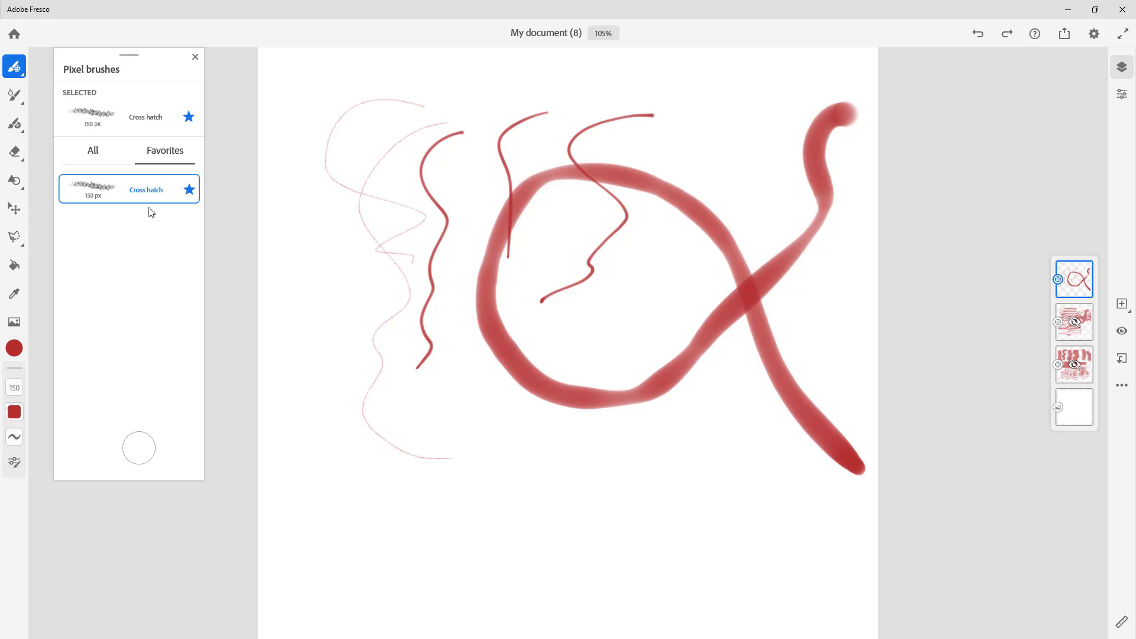
{"action": "left_click", "coordinate": [98, 152]}
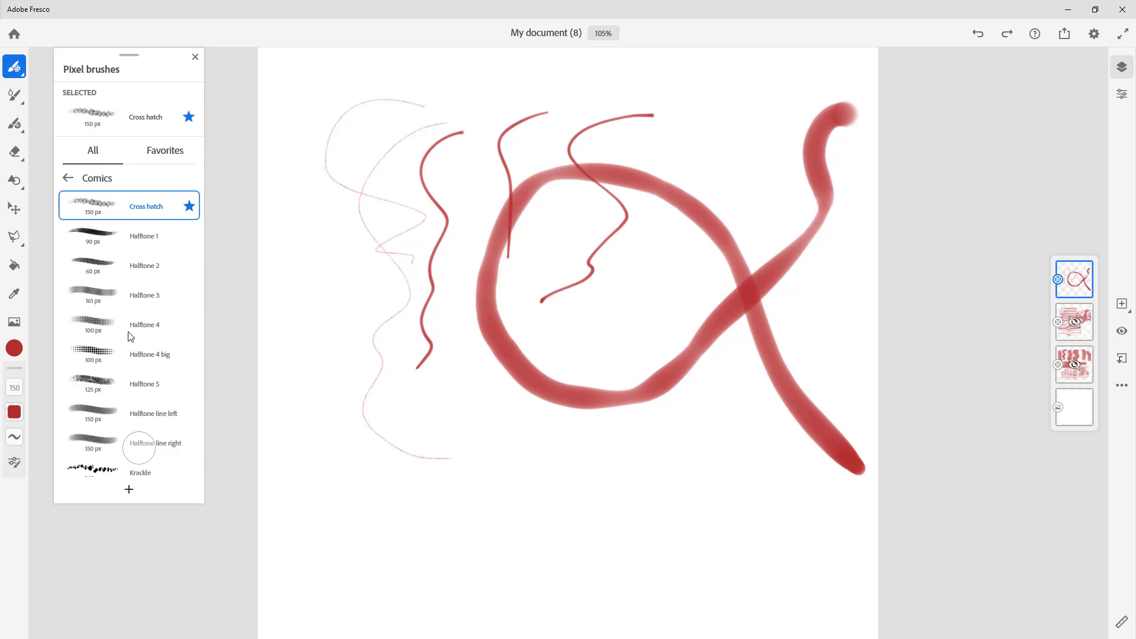
{"action": "left_click", "coordinate": [152, 299]}
{"action": "left_click", "coordinate": [190, 294]}
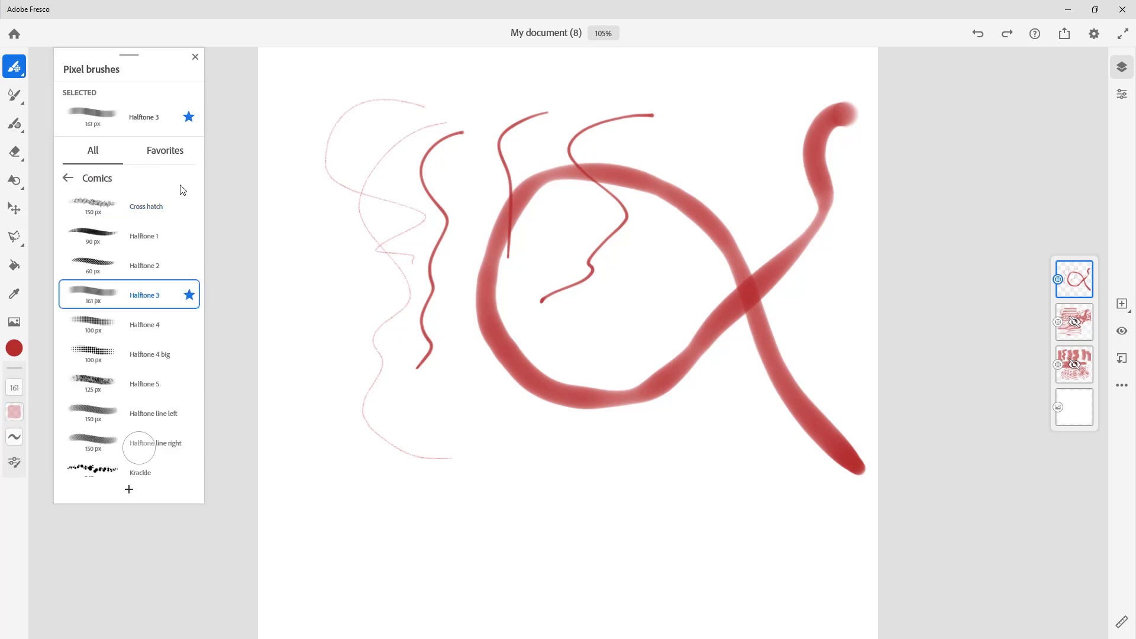
{"action": "left_click", "coordinate": [171, 155]}
- Paint red Cross hatch patches, then Halftone 3 strokes and loops over them
{"action": "left_click", "coordinate": [140, 193]}
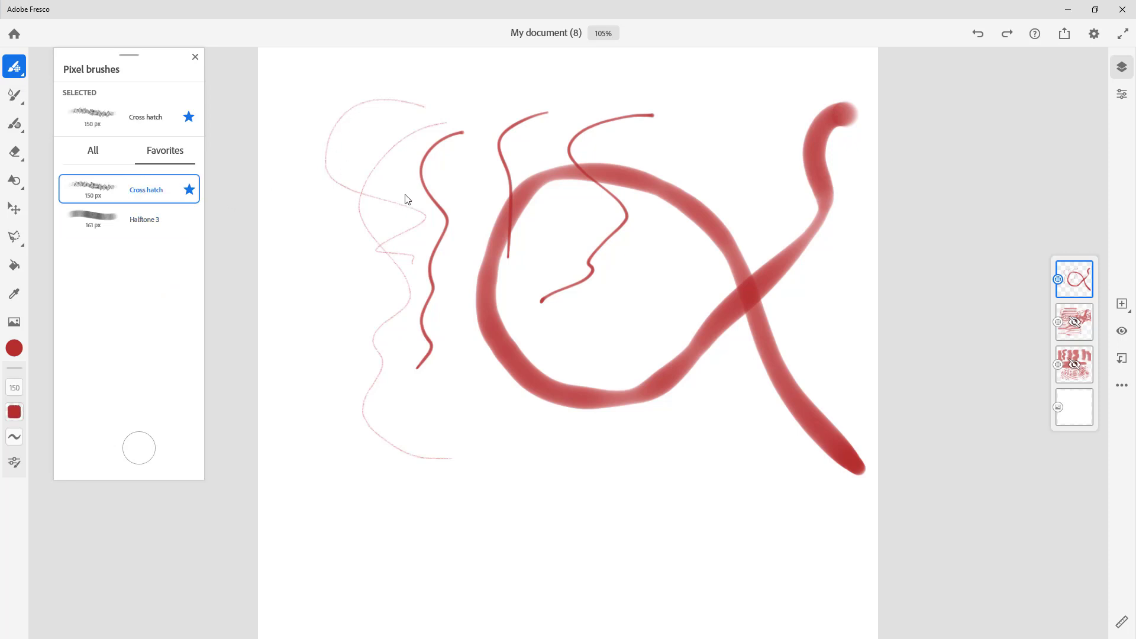
{"action": "left_click_drag", "start_coordinate": [367, 186], "coordinate": [396, 152]}
{"action": "mouse_move", "coordinate": [322, 213]}
{"action": "left_mouse_down"}
{"action": "mouse_move", "coordinate": [378, 307]}
{"action": "mouse_move", "coordinate": [569, 296]}
{"action": "left_mouse_up"}
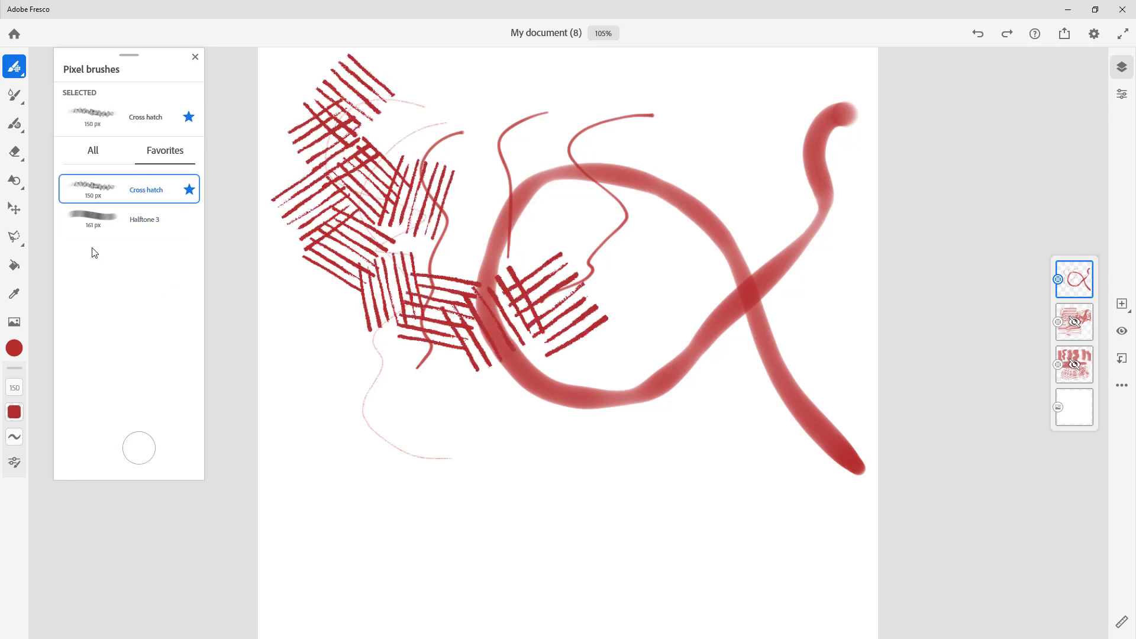
{"action": "left_click", "coordinate": [134, 234]}
{"action": "mouse_move", "coordinate": [312, 389]}
{"action": "left_mouse_down"}
{"action": "mouse_move", "coordinate": [850, 342]}
{"action": "mouse_move", "coordinate": [766, 444]}
{"action": "mouse_move", "coordinate": [326, 498]}
{"action": "mouse_move", "coordinate": [657, 580]}
{"action": "left_mouse_up"}
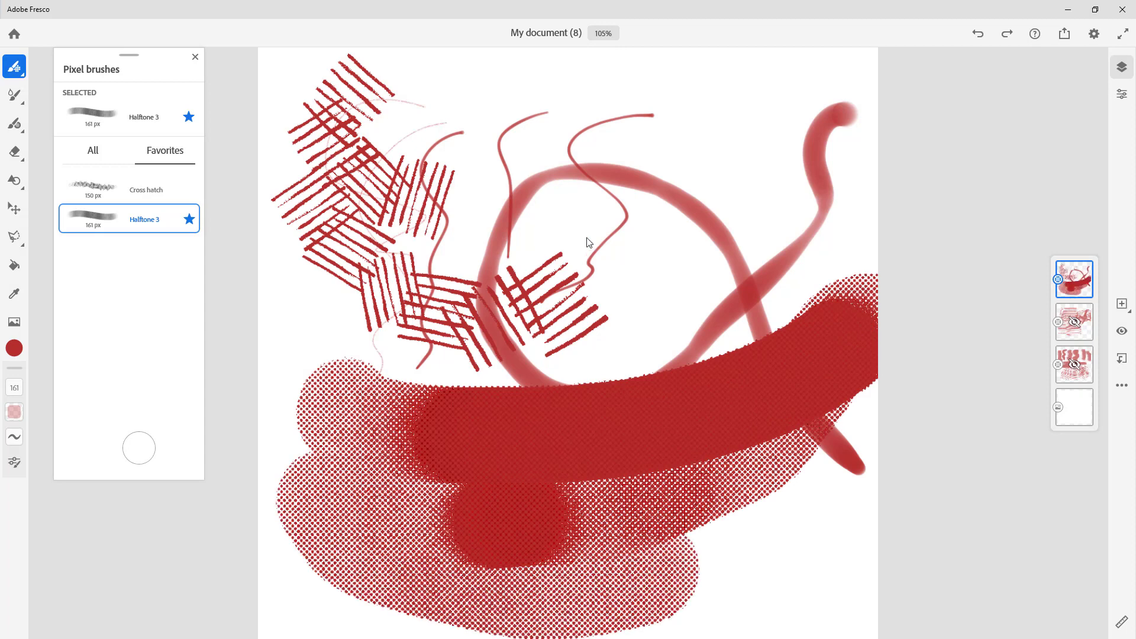
{"action": "mouse_move", "coordinate": [320, 356]}
{"action": "left_mouse_down"}
{"action": "mouse_move", "coordinate": [433, 270]}
{"action": "mouse_move", "coordinate": [381, 369]}
{"action": "mouse_move", "coordinate": [407, 256]}
{"action": "mouse_move", "coordinate": [562, 207]}
{"action": "mouse_move", "coordinate": [598, 173]}
{"action": "left_mouse_up"}
{"action": "mouse_move", "coordinate": [705, 157]}
{"action": "left_mouse_down"}
{"action": "mouse_move", "coordinate": [355, 279]}
{"action": "mouse_move", "coordinate": [684, 330]}
{"action": "left_mouse_up"}
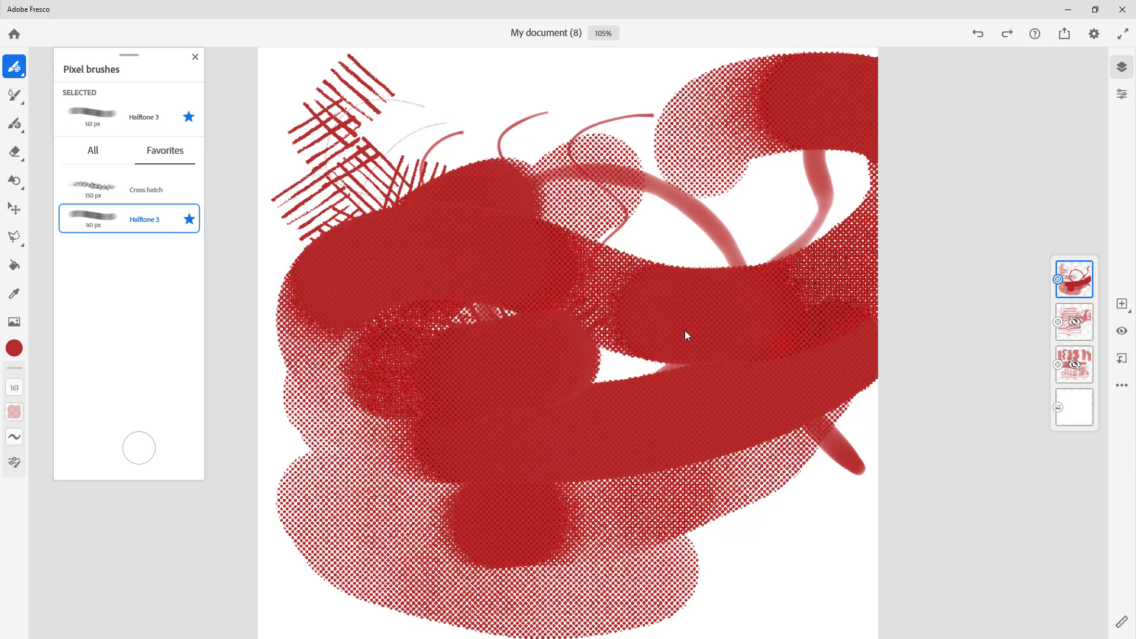